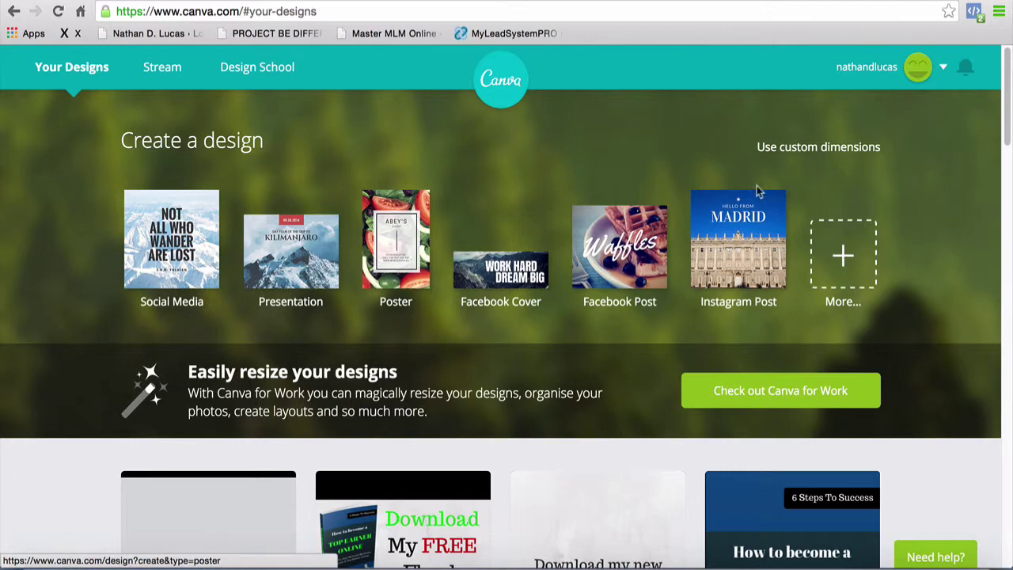
- Show all design types and scroll down to the Documents and Blogging & eBooks categories
left_click(845, 252)
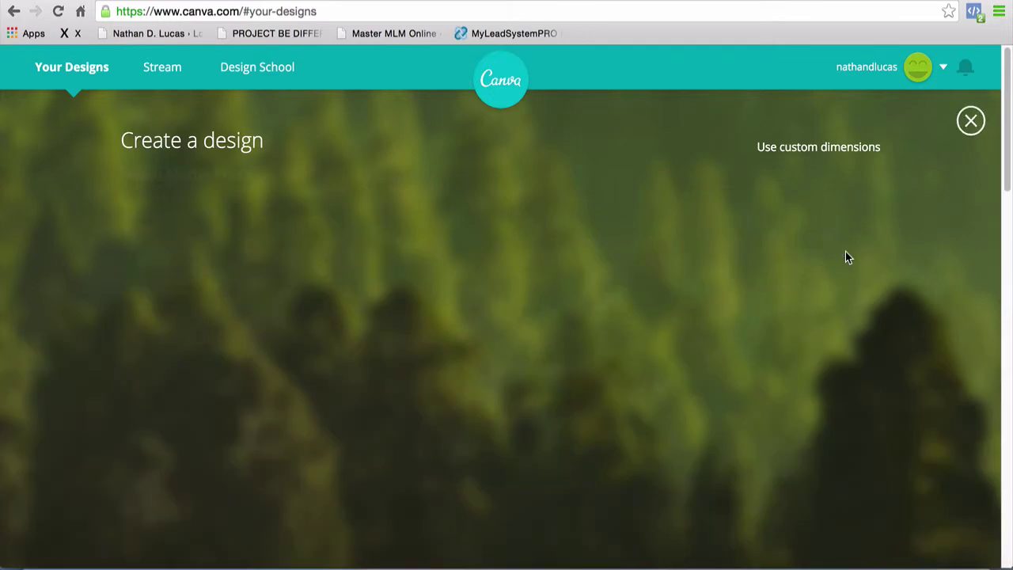
scroll(274, 292, "down", 3)
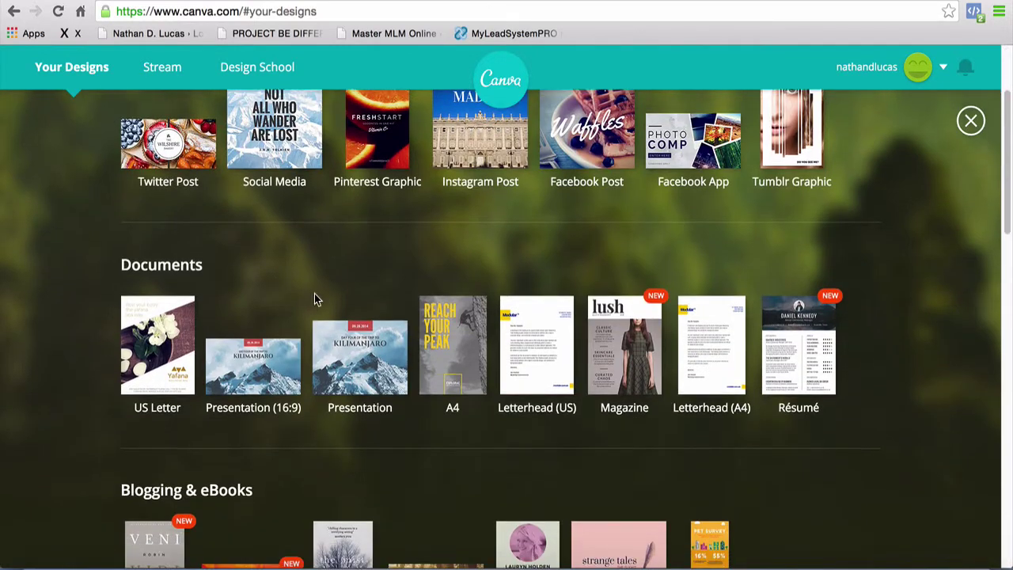
scroll(315, 295, "down", 3)
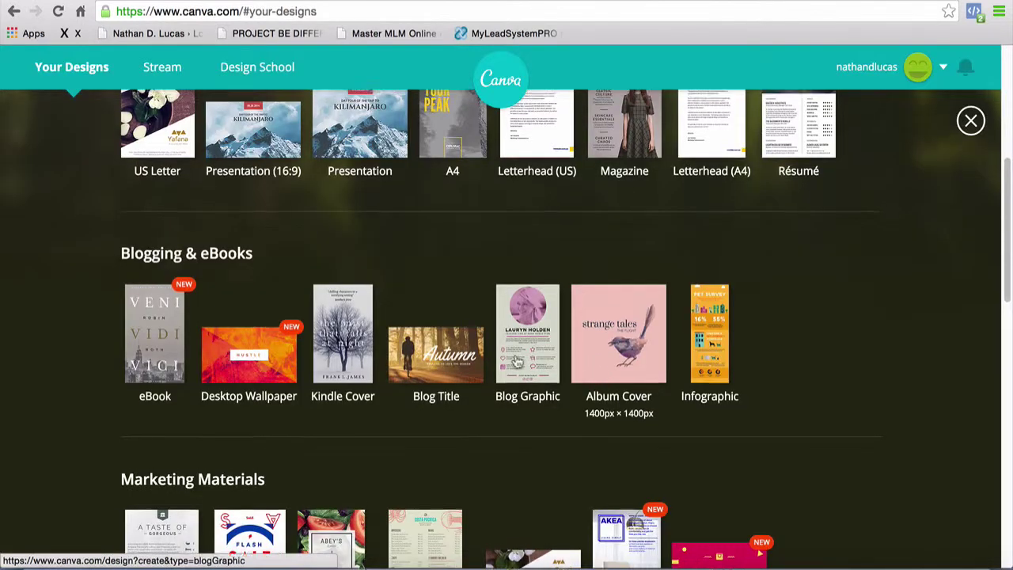
scroll(204, 308, "up", 3)
scroll(224, 247, "up", 3)
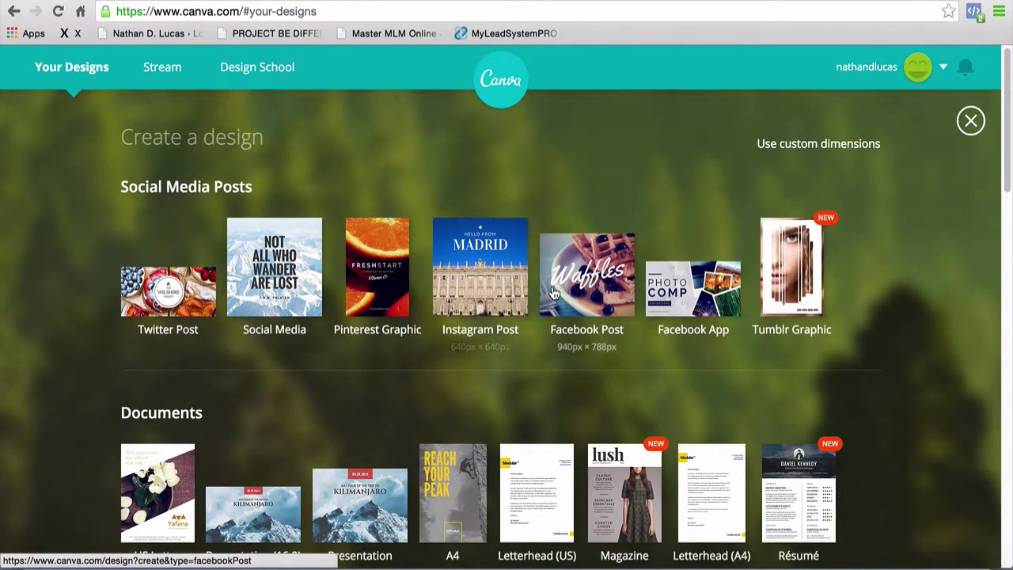
scroll(386, 310, "down", 1)
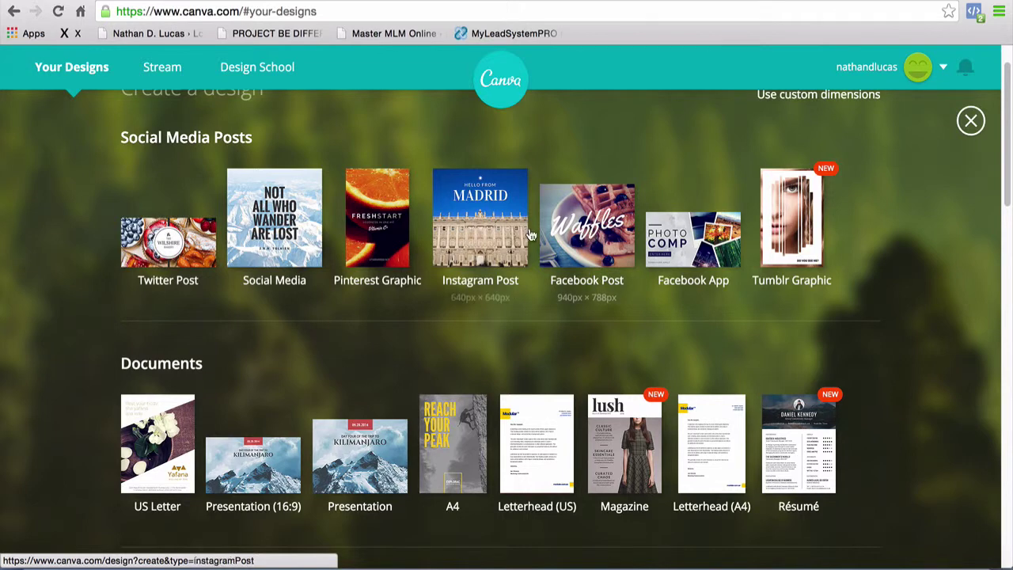
scroll(444, 280, "down", 2)
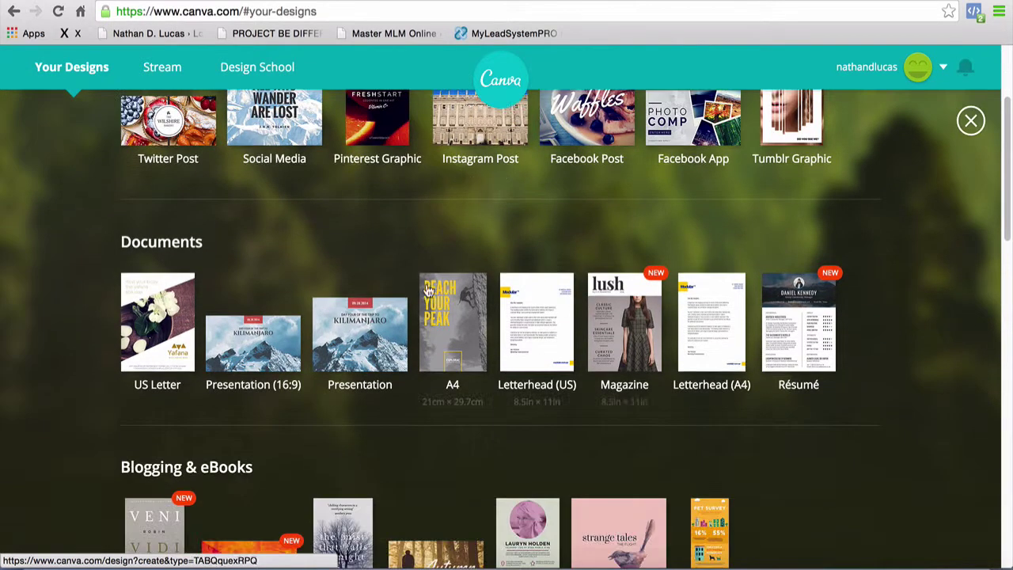
scroll(269, 297, "down", 2)
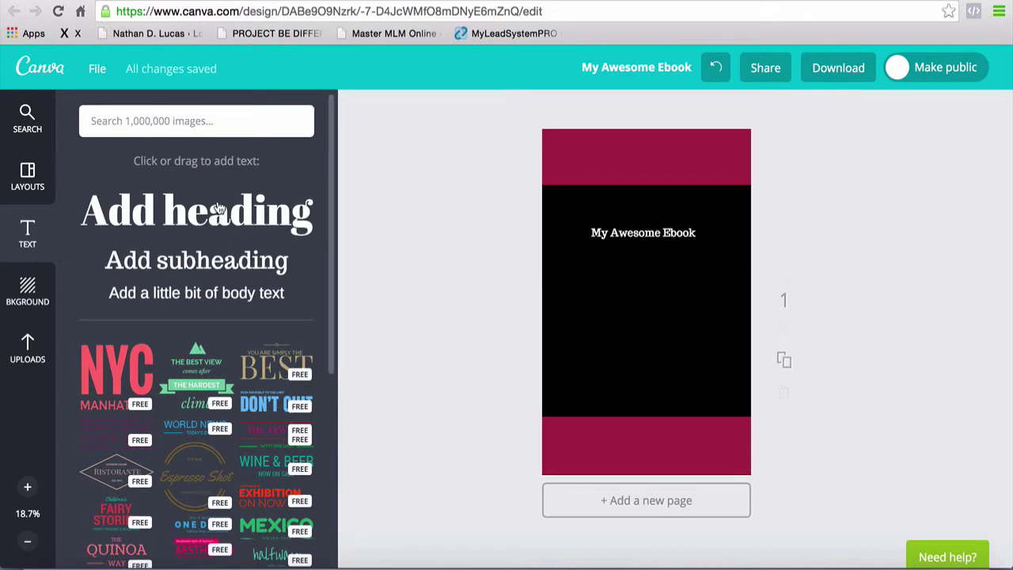
- Show the element categories, then select the cover's background block and nudge it back into place
left_click(31, 129)
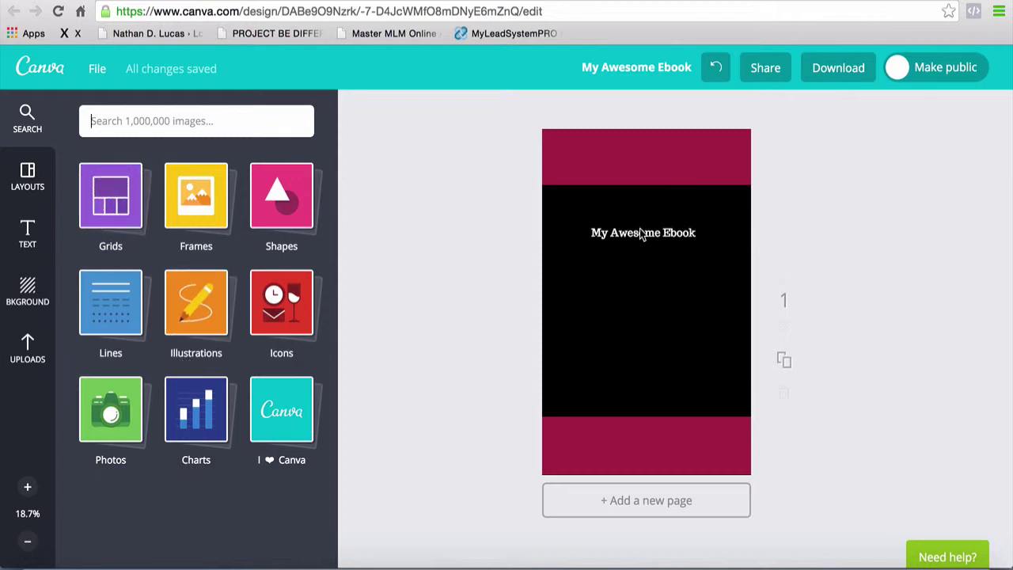
left_click(649, 282)
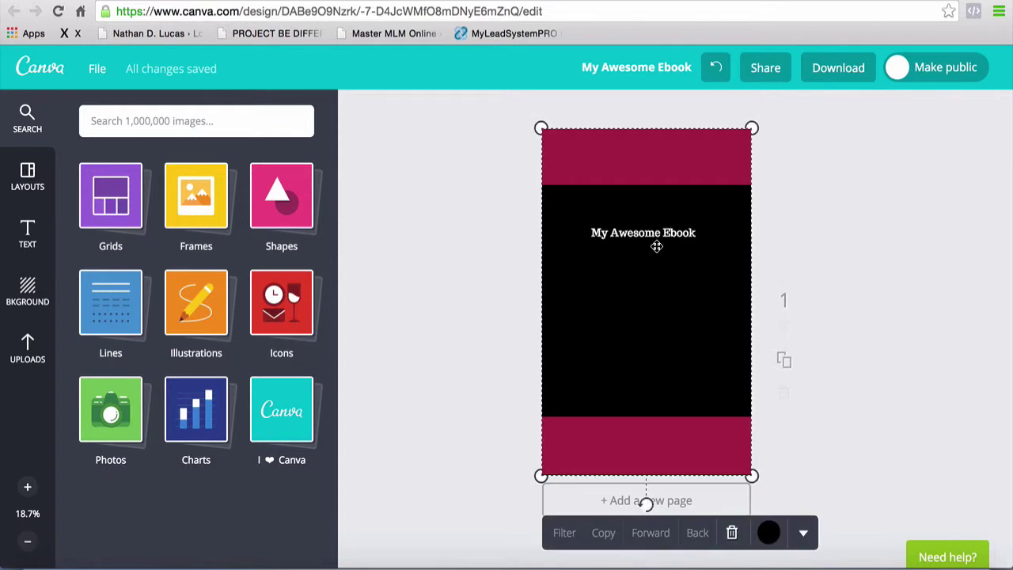
mouse_move(635, 289)
left_mouse_down()
mouse_move(435, 278)
mouse_move(626, 296)
mouse_move(649, 279)
mouse_move(639, 290)
left_mouse_up()
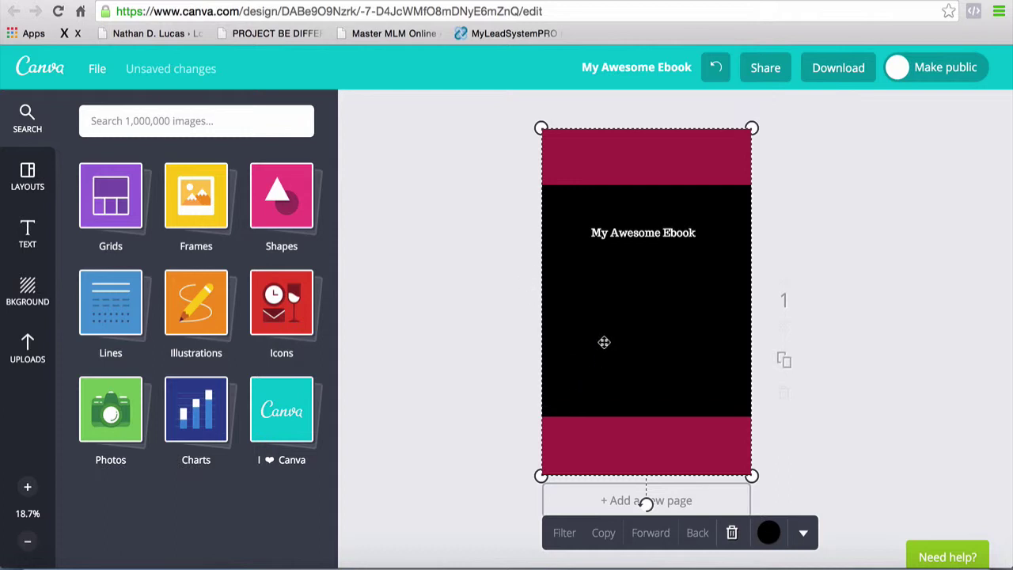
- Try red, blue and white cover backgrounds, then settle on black
left_click(26, 293)
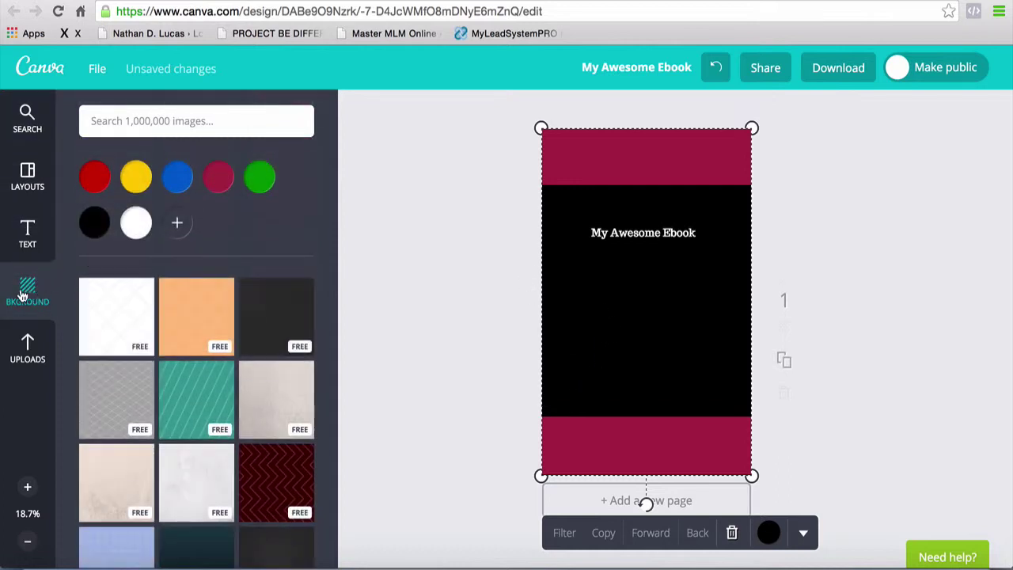
left_click(96, 180)
left_click(131, 175)
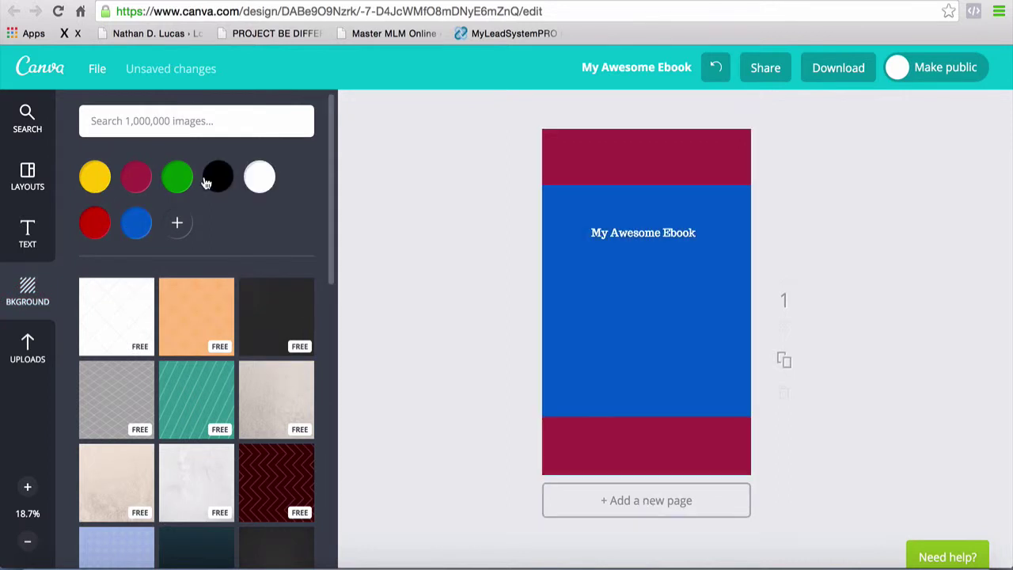
left_click(206, 183)
left_click(261, 176)
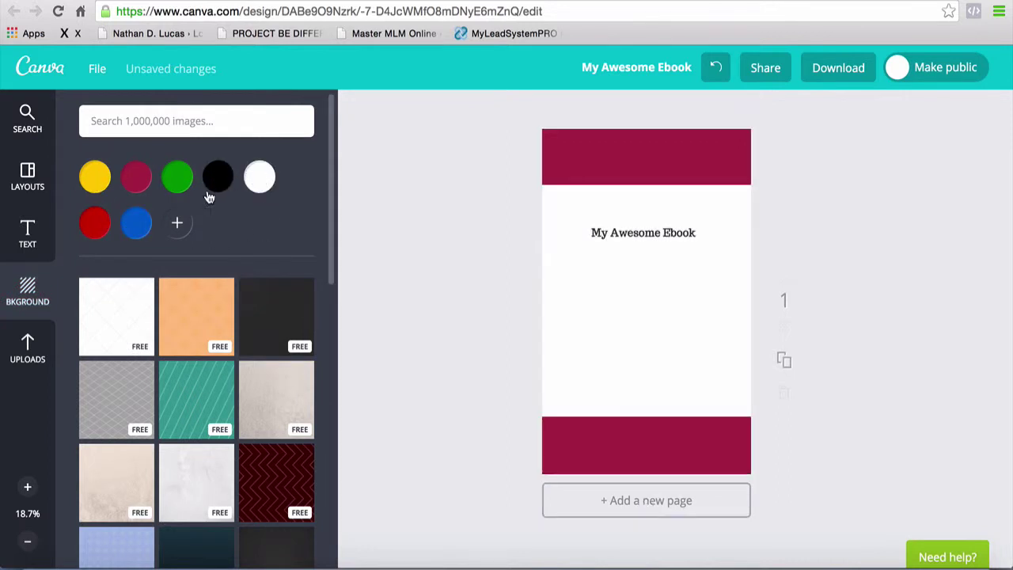
left_click(225, 174)
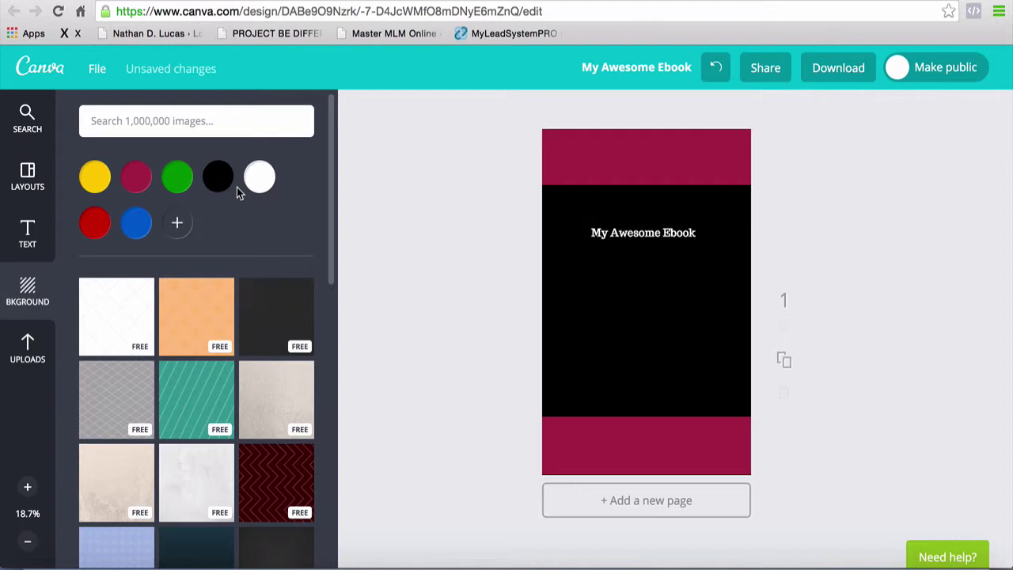
- Show the text options, select the 'My Awesome Ebook' title, then deselect it
left_click(27, 234)
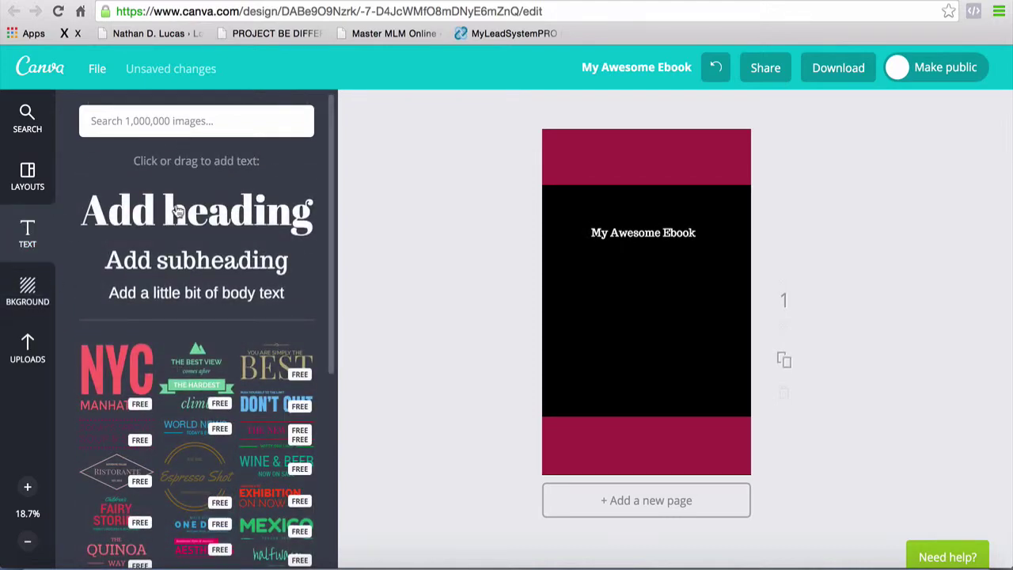
left_click(651, 235)
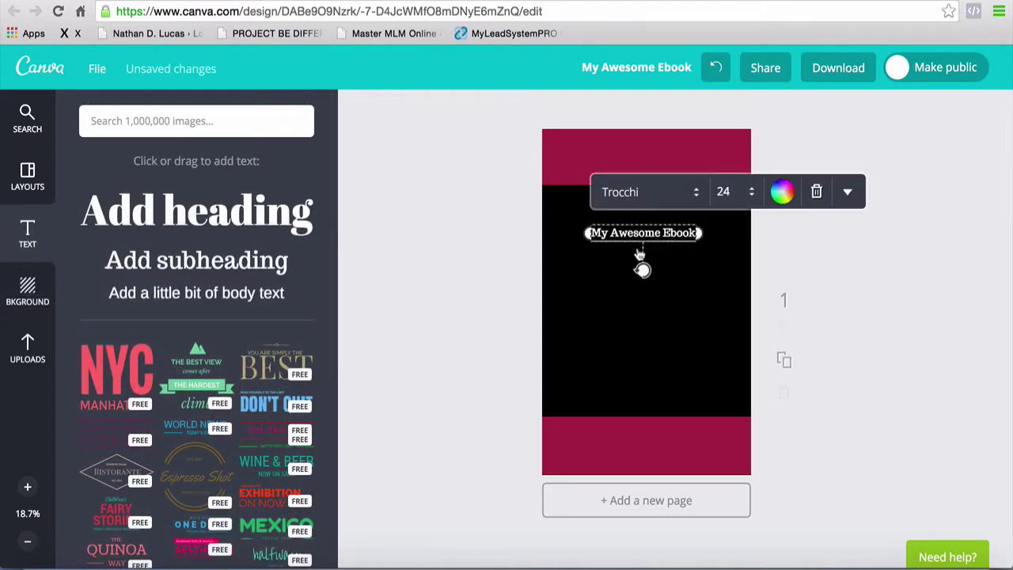
left_click(688, 265)
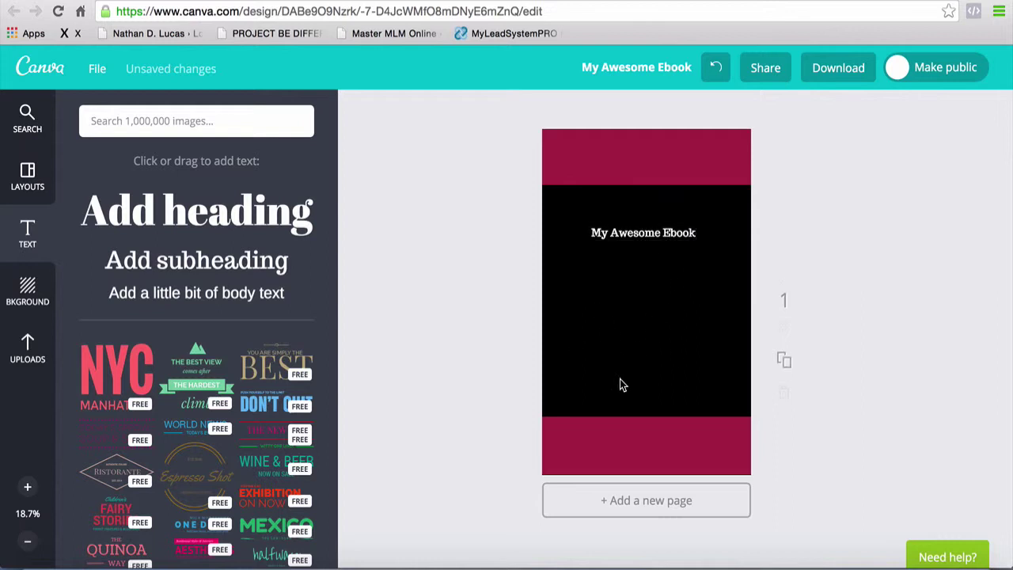
- Delete the bottom maroon bar, then try a flattened maroon square from Shapes and discard it
left_click(656, 448)
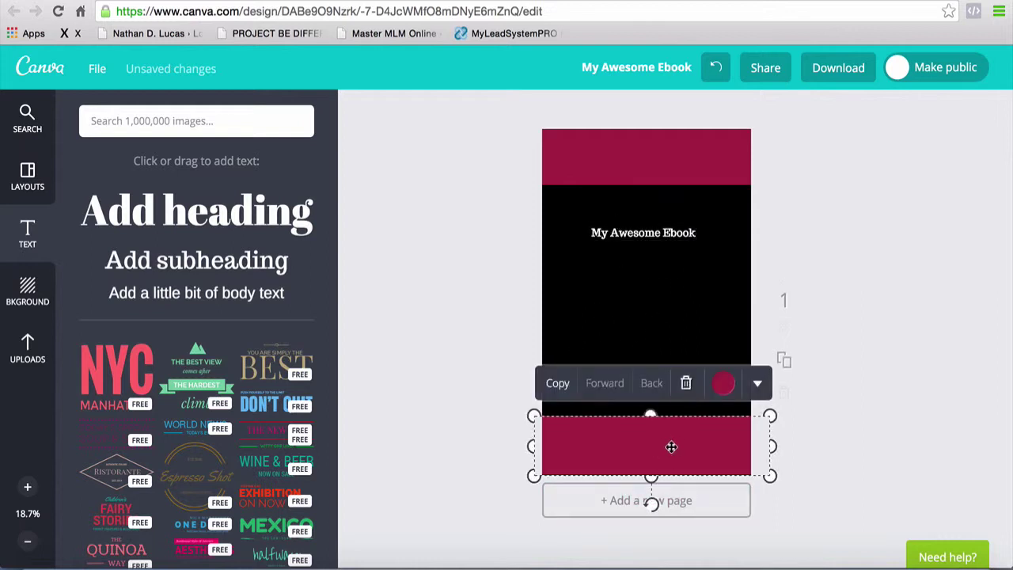
key("Delete")
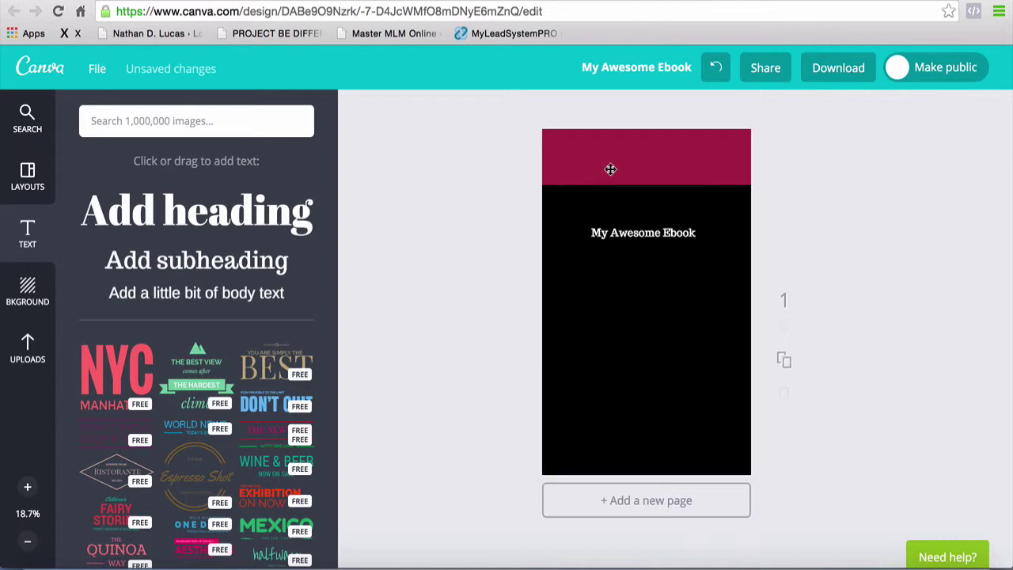
left_click(27, 194)
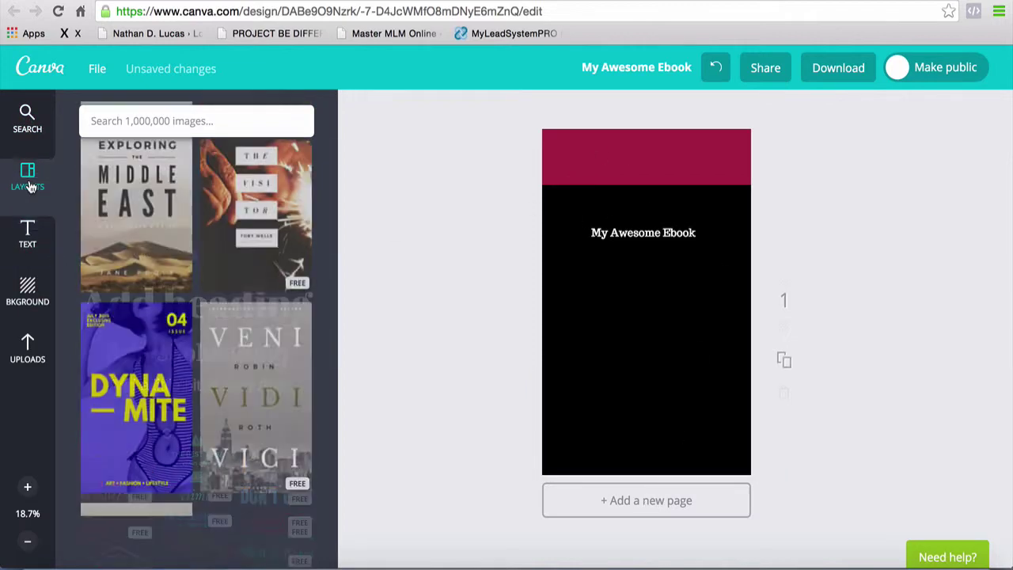
left_click(27, 120)
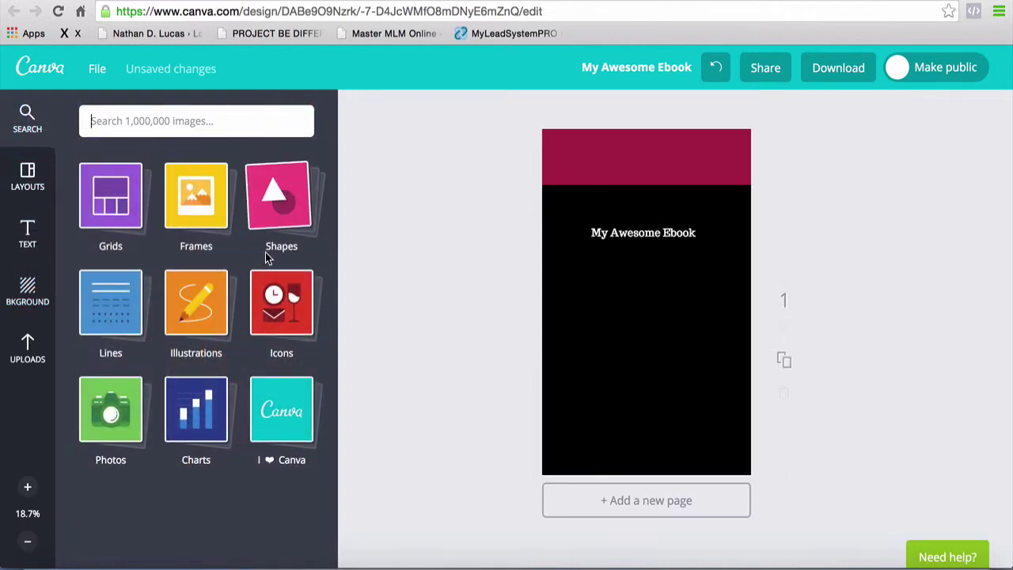
left_click(285, 203)
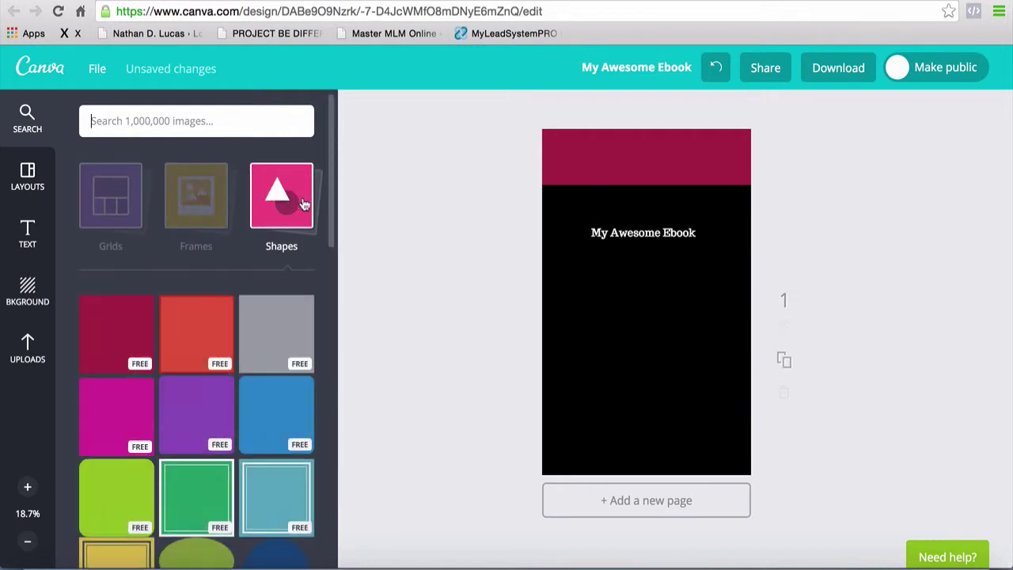
left_click(117, 332)
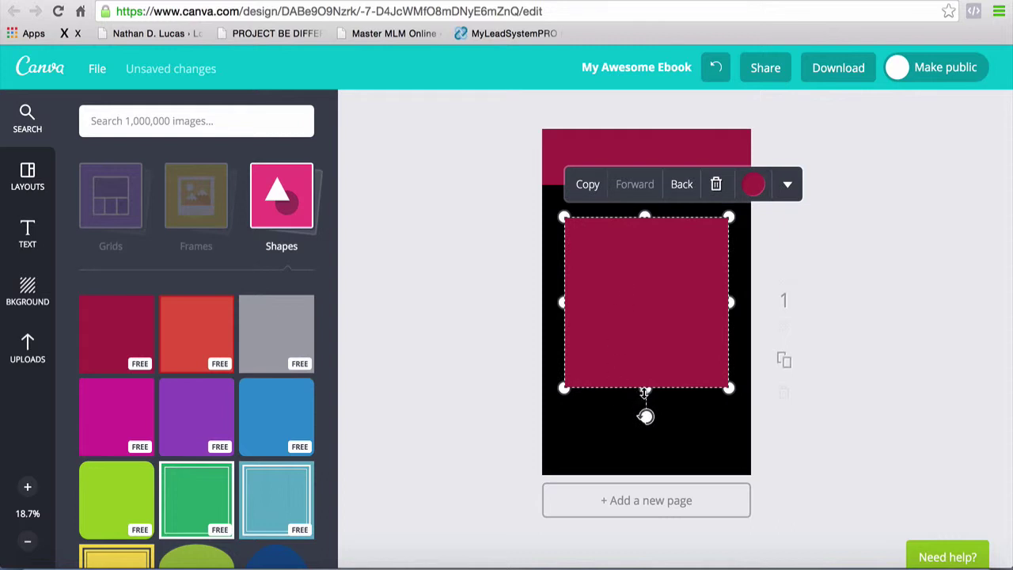
left_click_drag(645, 388, 663, 303)
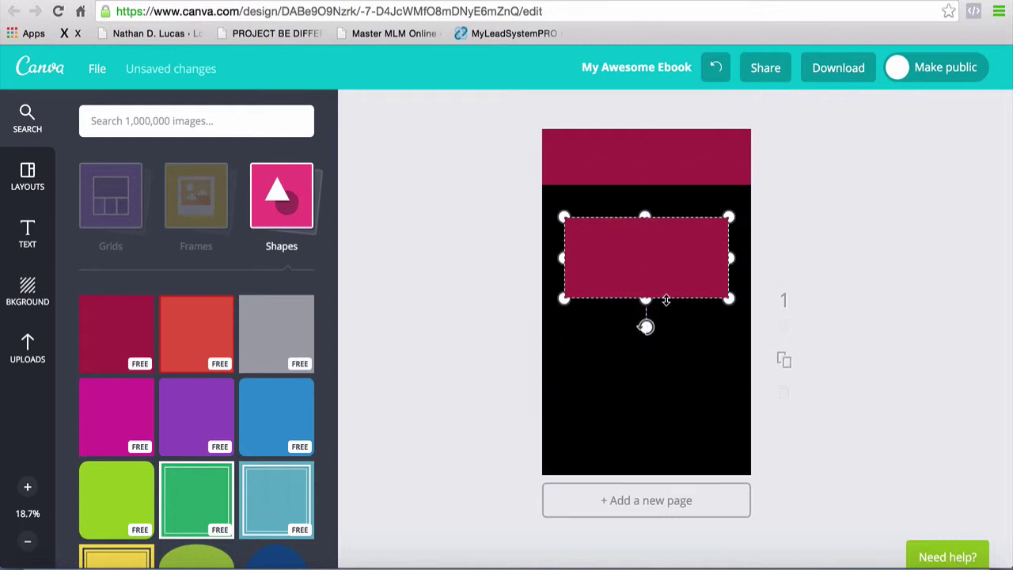
left_click(725, 178)
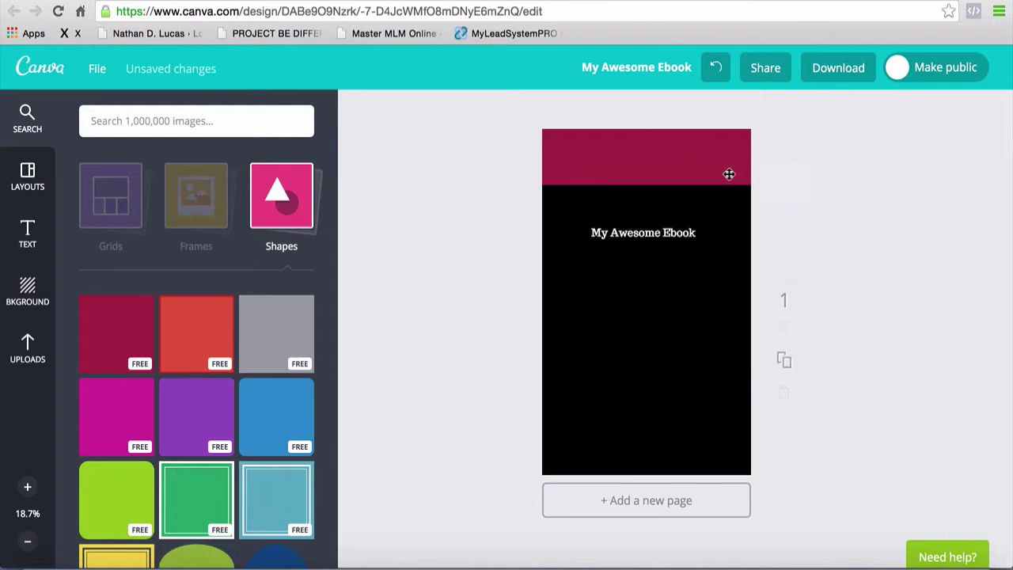
- Duplicate the top maroon bar and move the copy to the cover's bottom edge
left_click(634, 164)
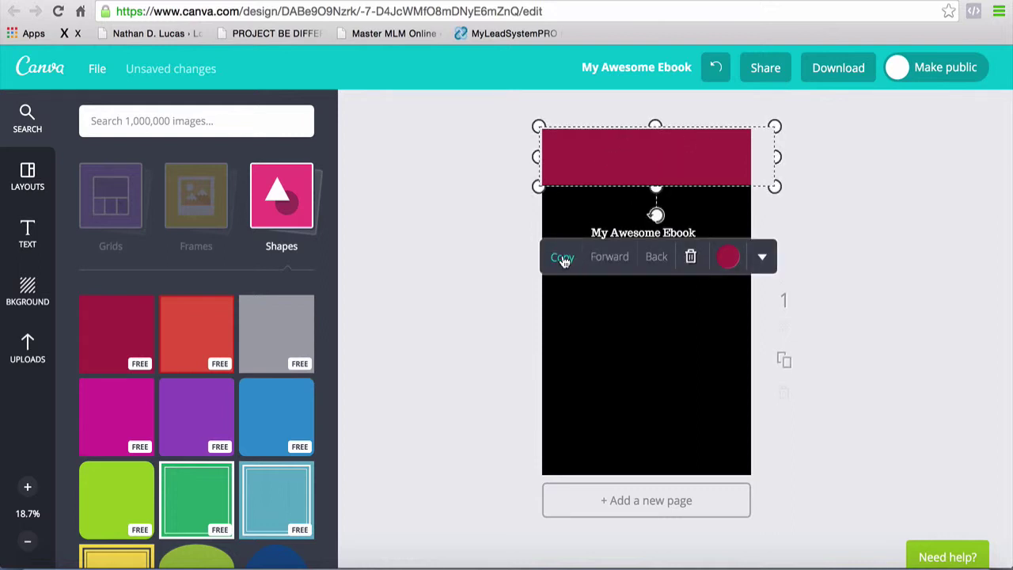
left_click(562, 256)
left_click_drag(616, 174, 611, 456)
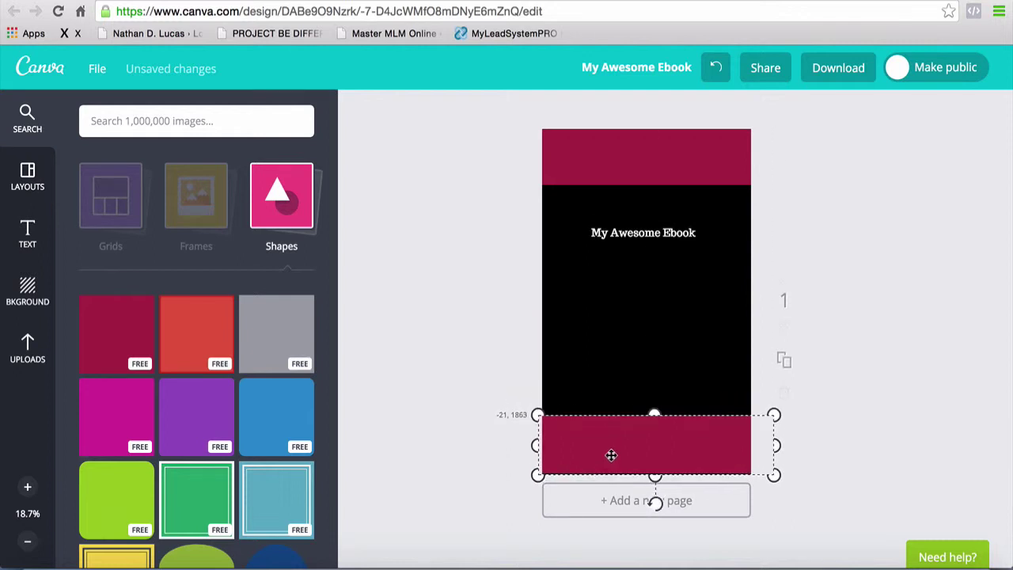
left_click(576, 285)
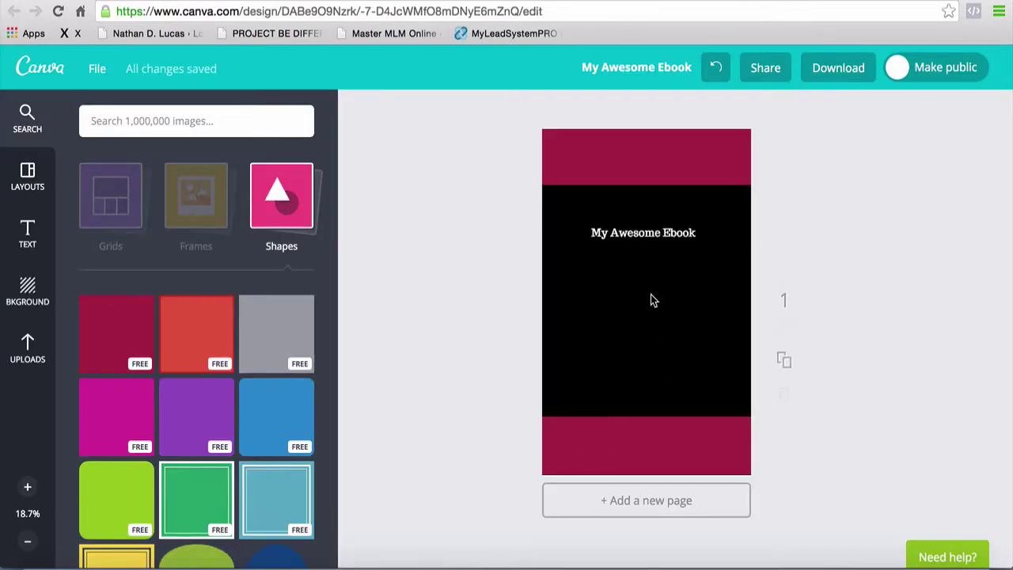
- Close Canva's Download options and switch to the myecovermaker.com tab
left_click(827, 70)
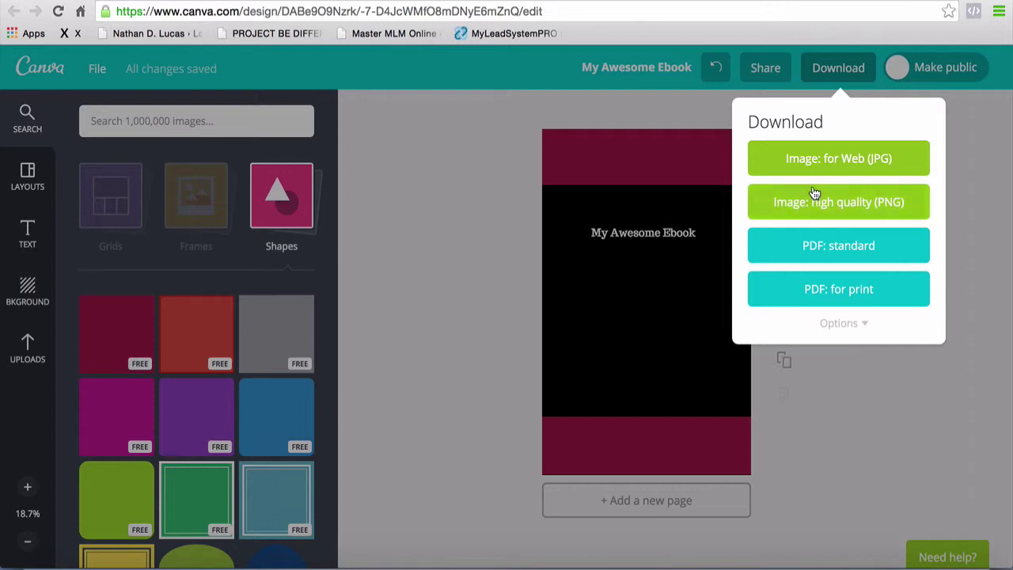
left_click(686, 117)
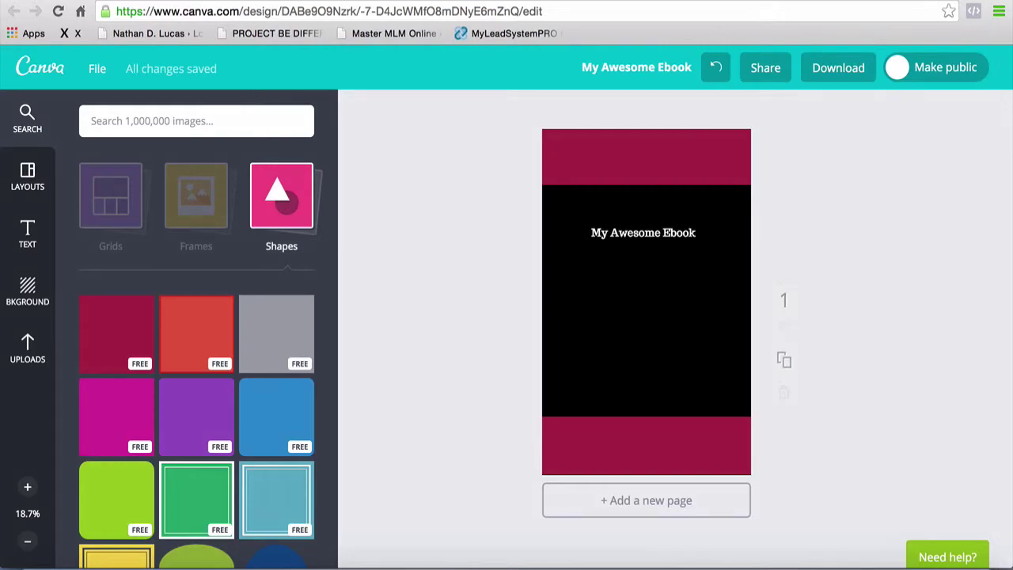
key("ctrl+Tab")
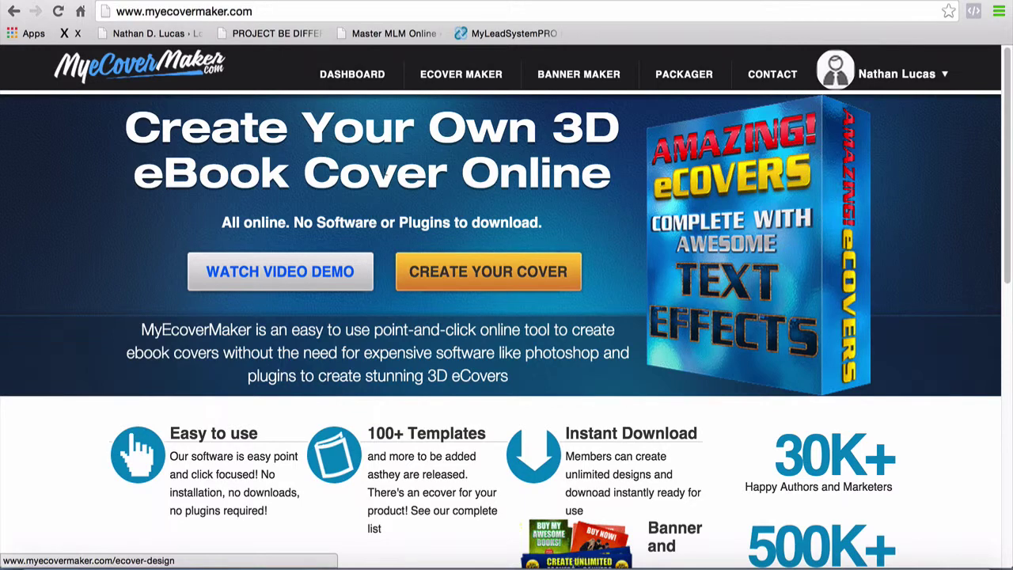
- Create a Paperback Standing 2 ecover and choose the dark blue textured thumbnail as background
left_click(494, 274)
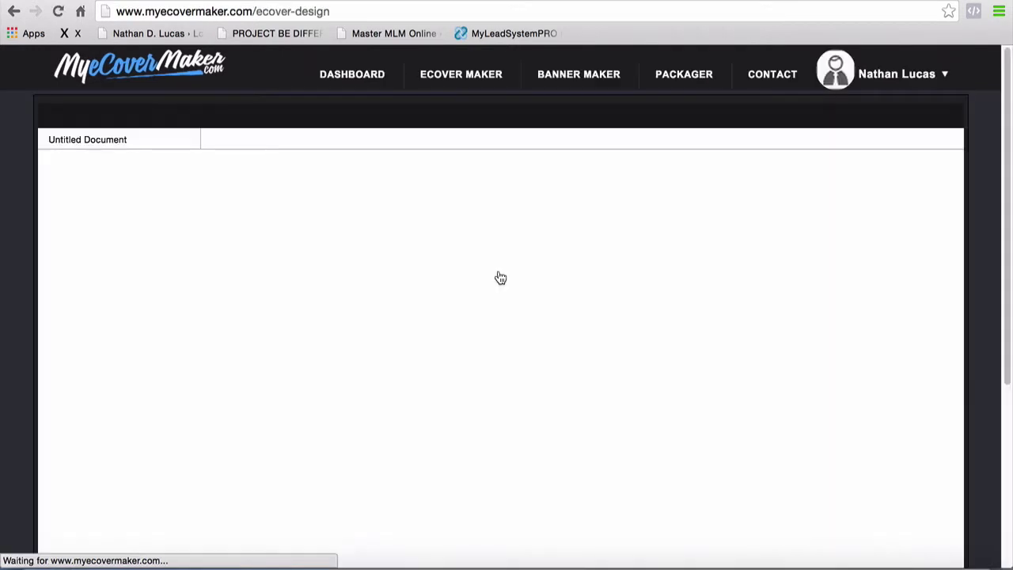
mouse_move(535, 271)
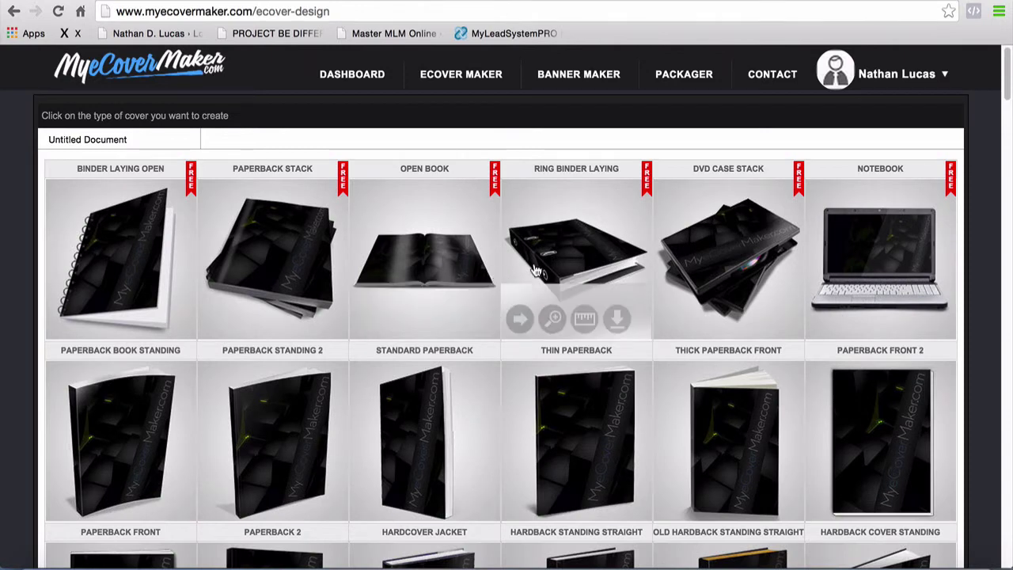
scroll(531, 268, "down", 1)
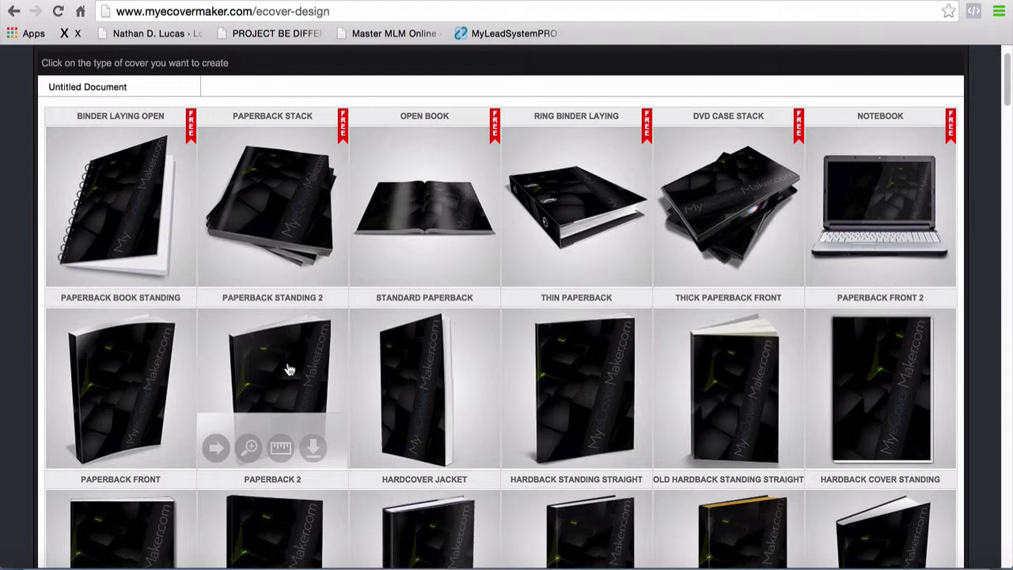
left_click(217, 450)
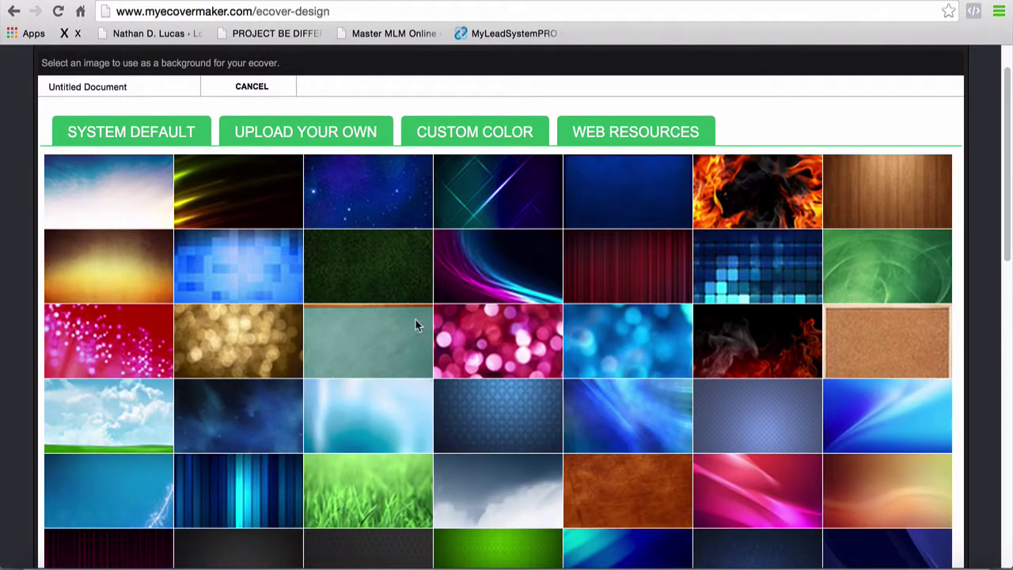
left_click(619, 199)
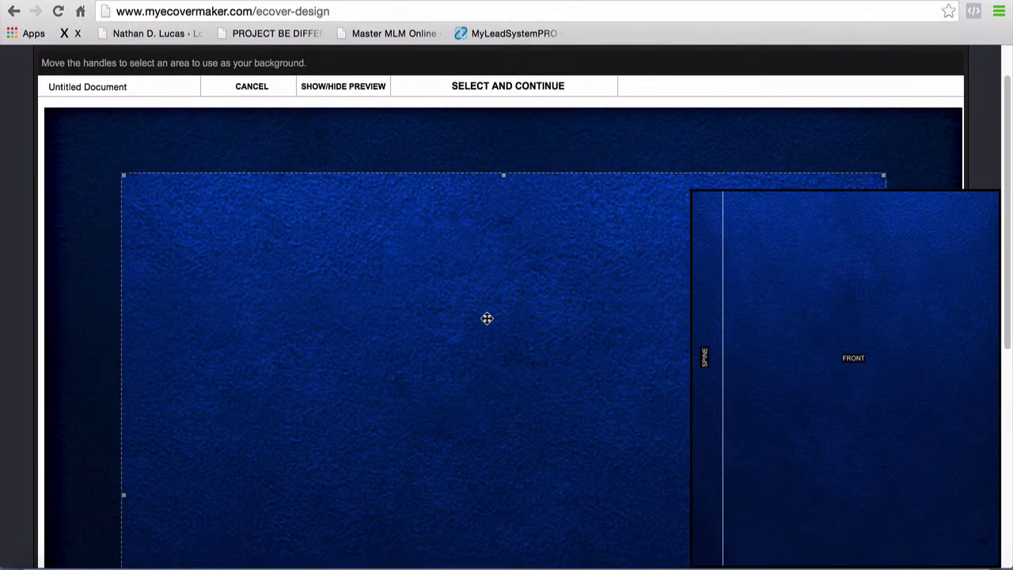
- Confirm the blue background area and insert the uploaded red/black 'My Awesome Ebook' cover image
left_click(519, 89)
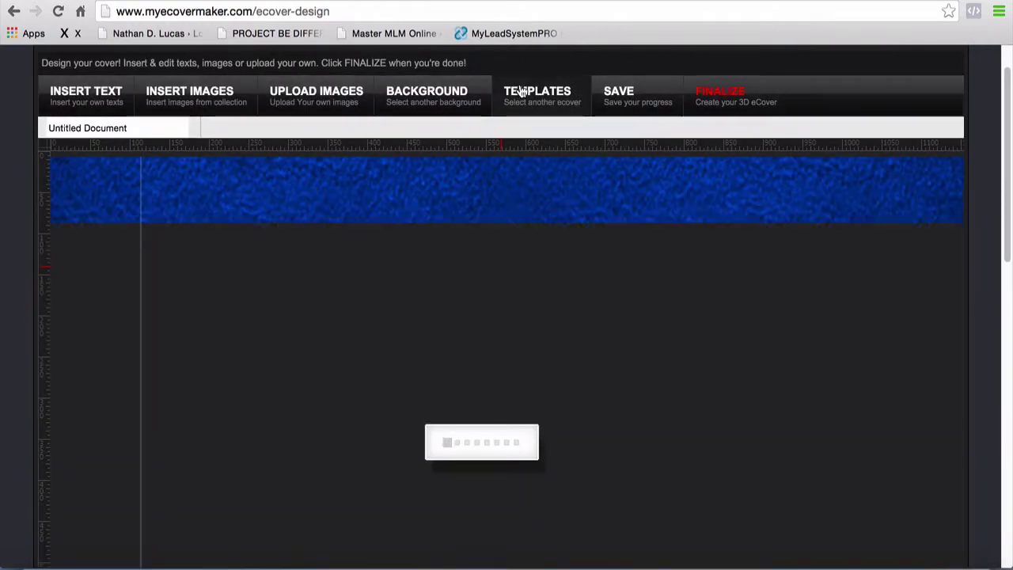
scroll(199, 294, "down", 2)
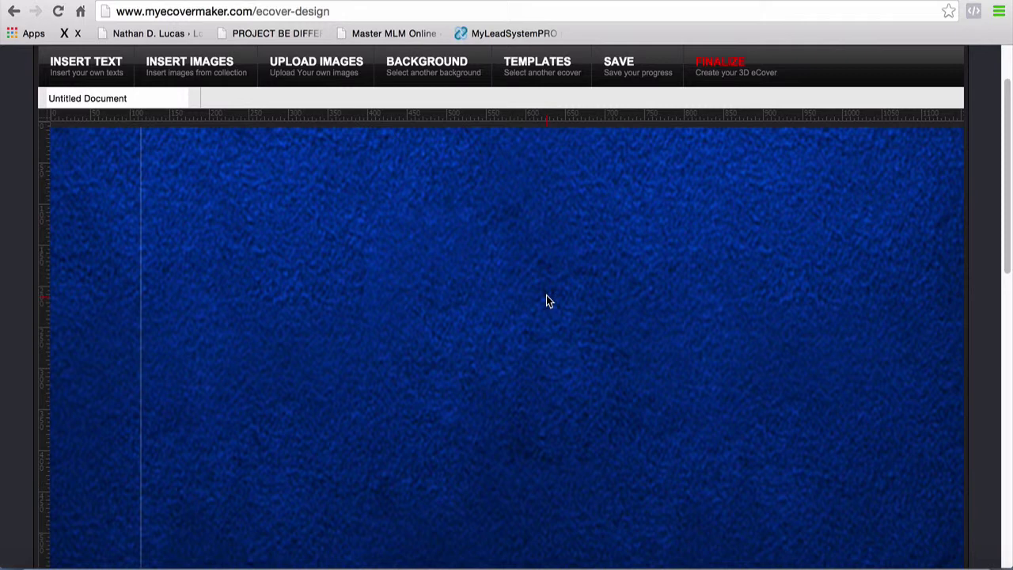
scroll(495, 292, "up", 2)
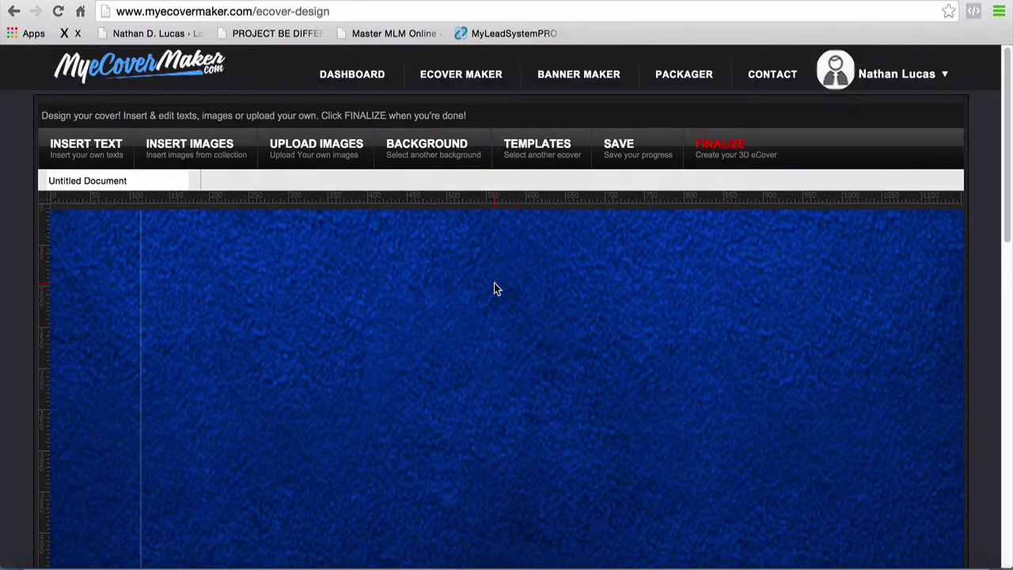
scroll(496, 288, "down", 1)
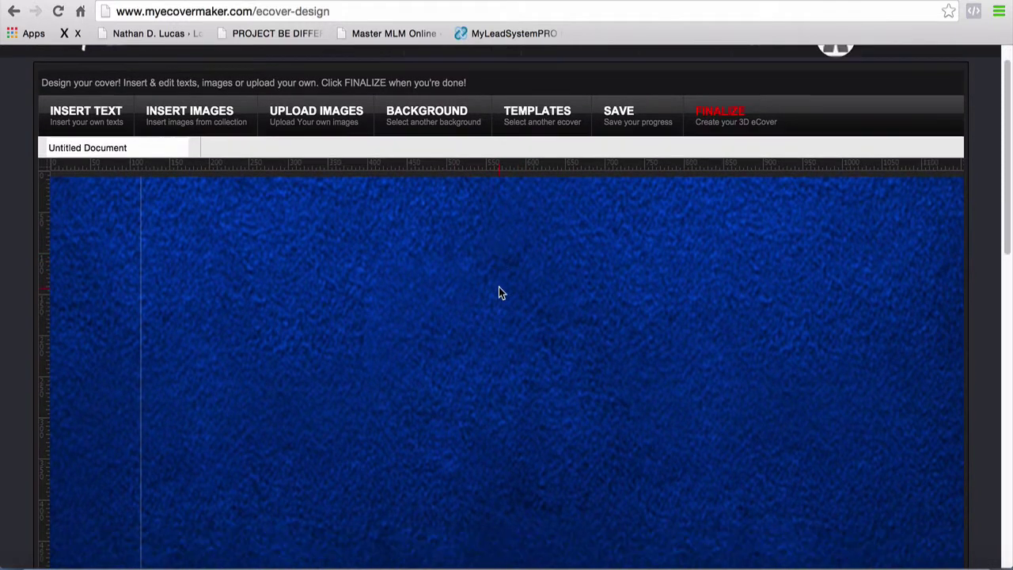
left_click(329, 118)
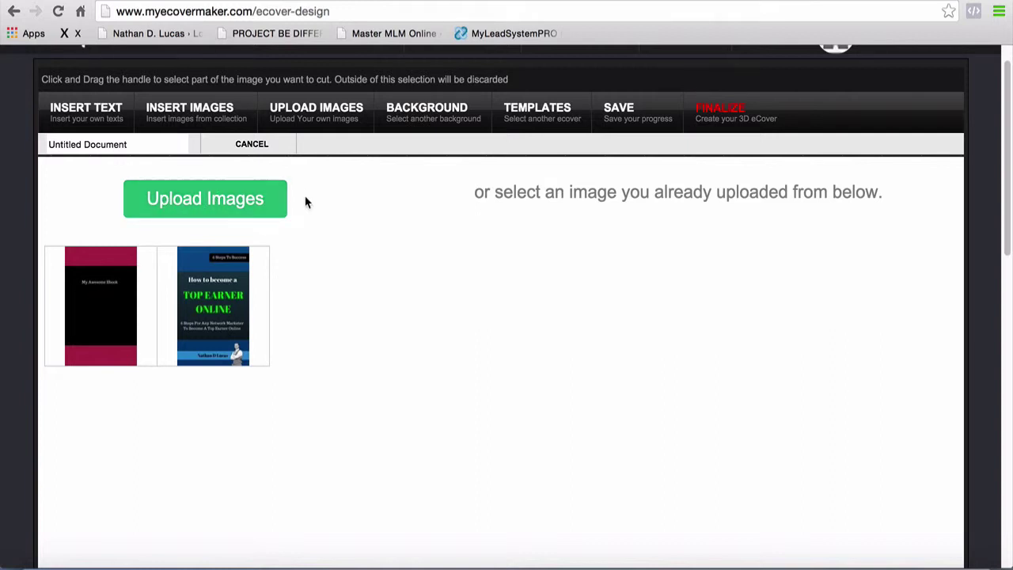
left_click(104, 299)
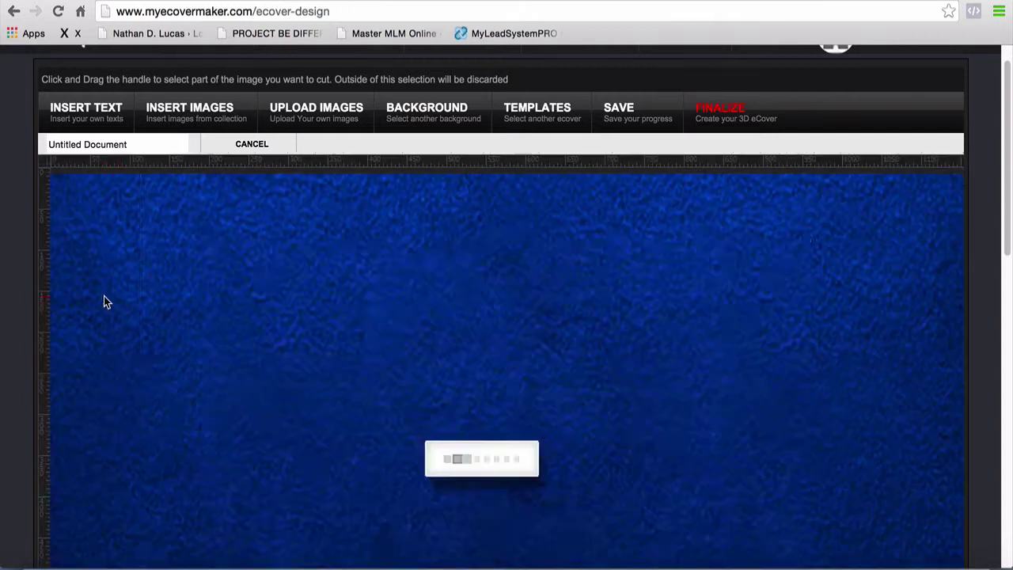
- Enlarge the ebook image up-left, stretch it to the right and bottom edges, and raise its top edge
scroll(491, 296, "down", 1)
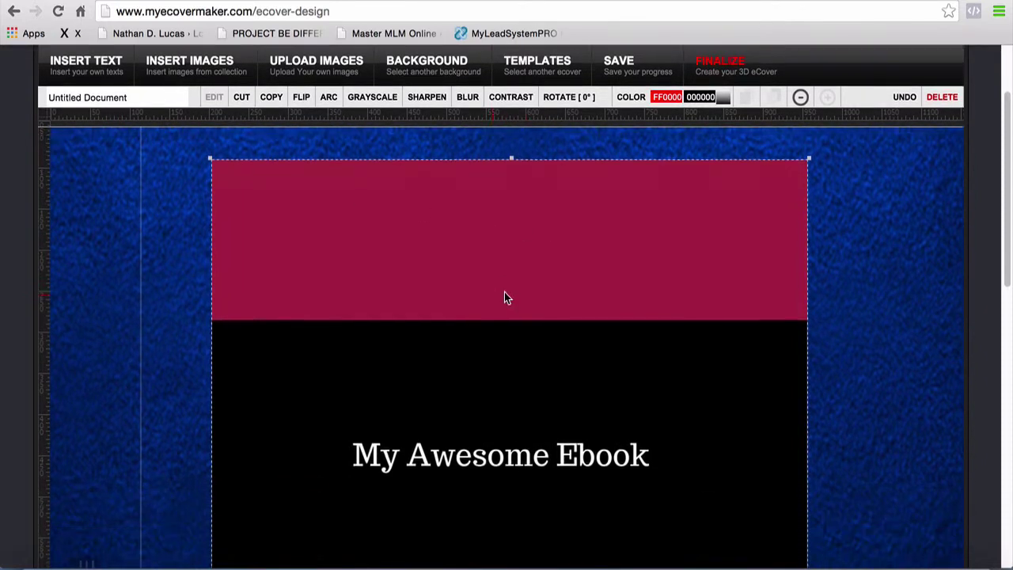
scroll(473, 290, "up", 1)
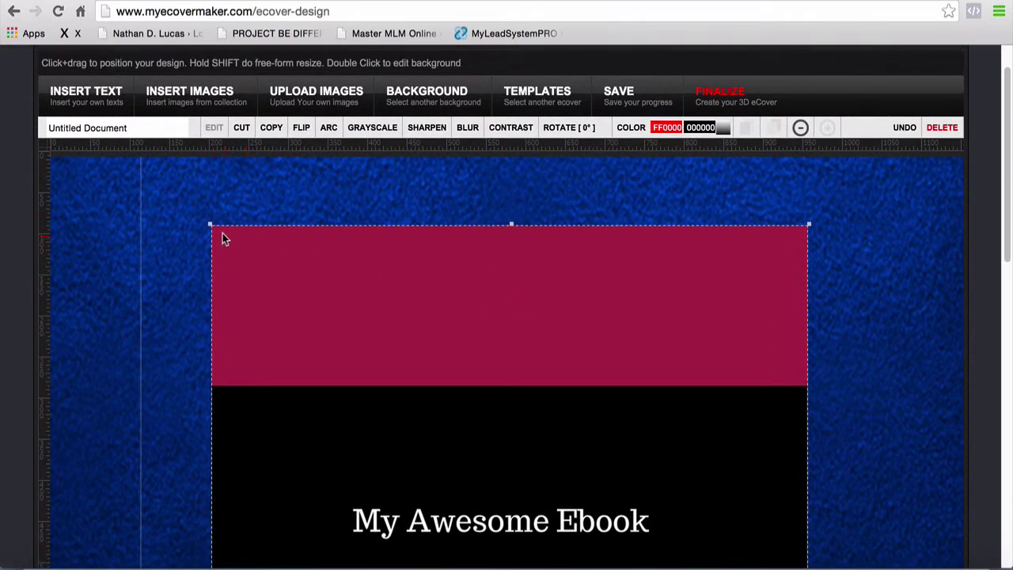
left_click_drag(209, 223, 140, 159)
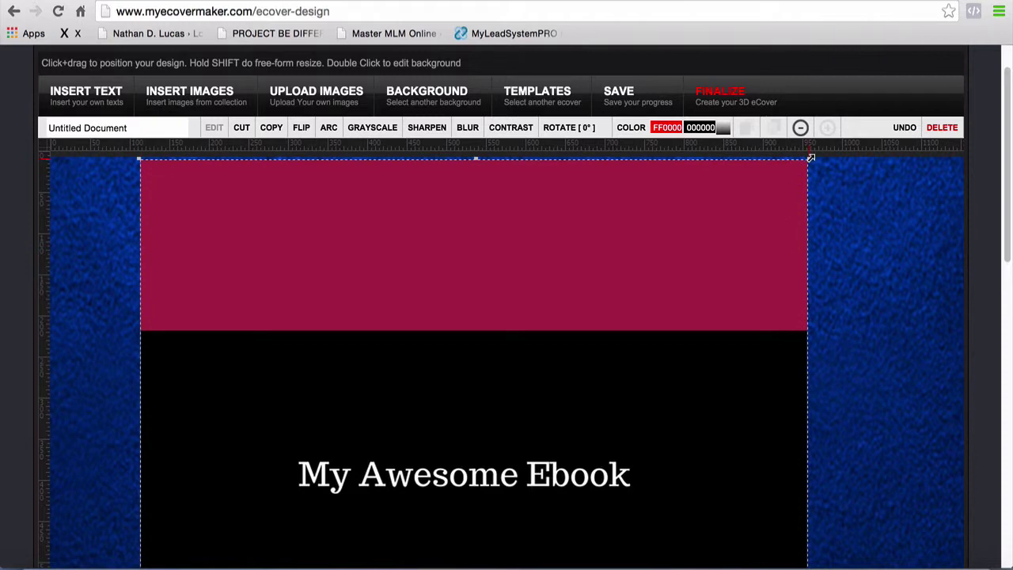
left_click_drag(812, 157, 968, 158)
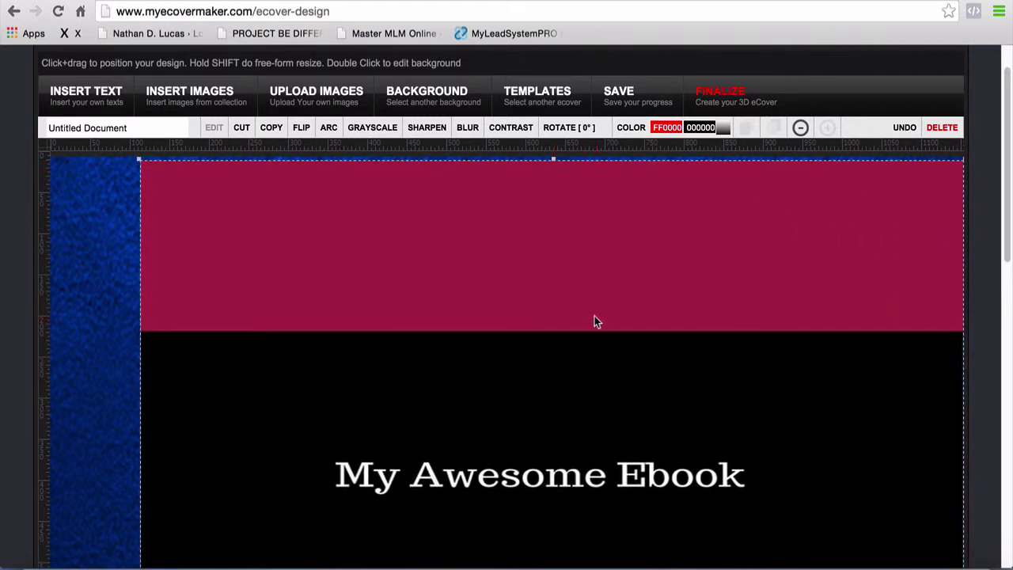
scroll(586, 303, "down", 5)
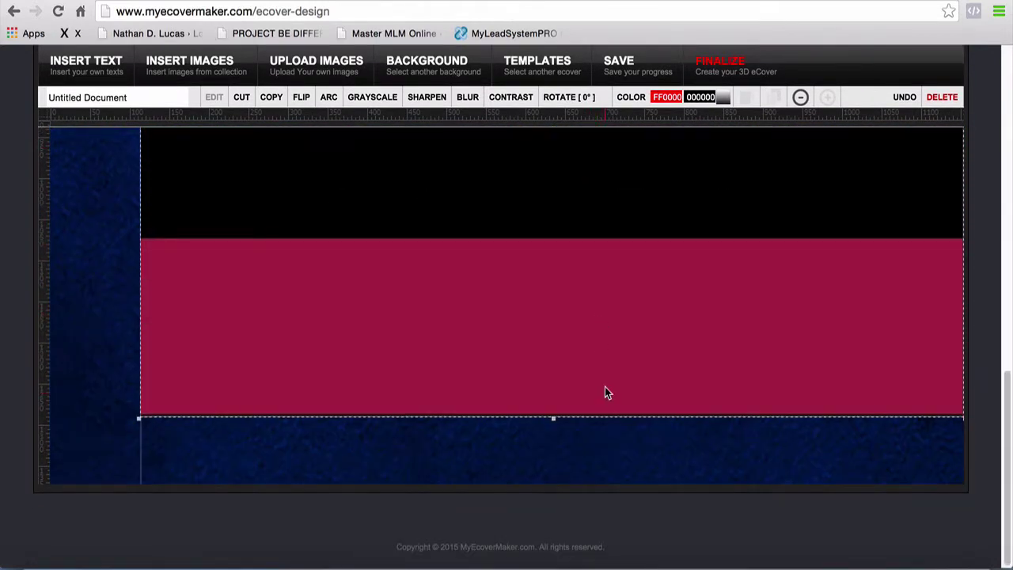
left_click_drag(555, 420, 555, 488)
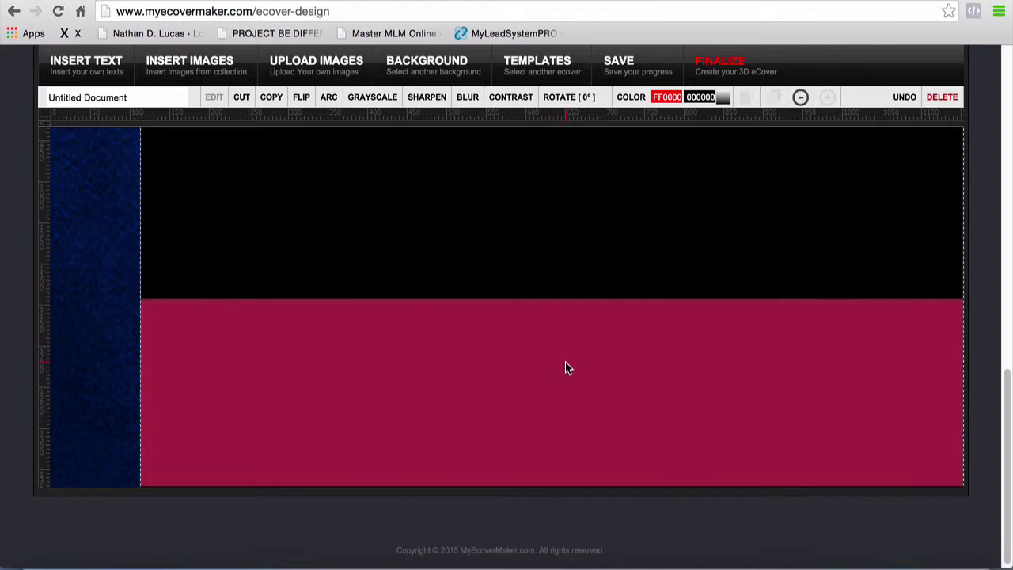
scroll(564, 362, "up", 10)
scroll(570, 330, "up", 2)
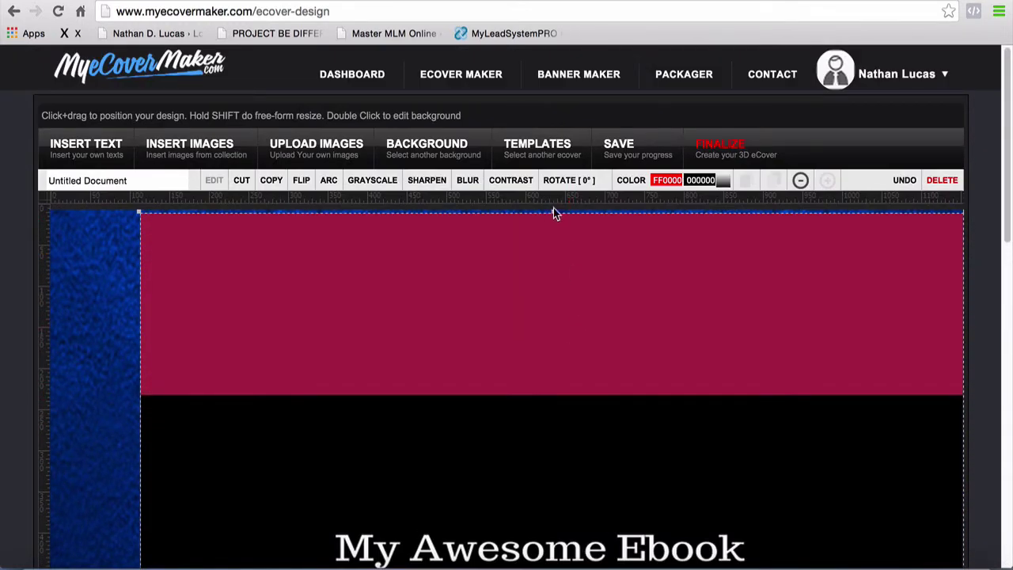
left_click_drag(553, 207, 555, 204)
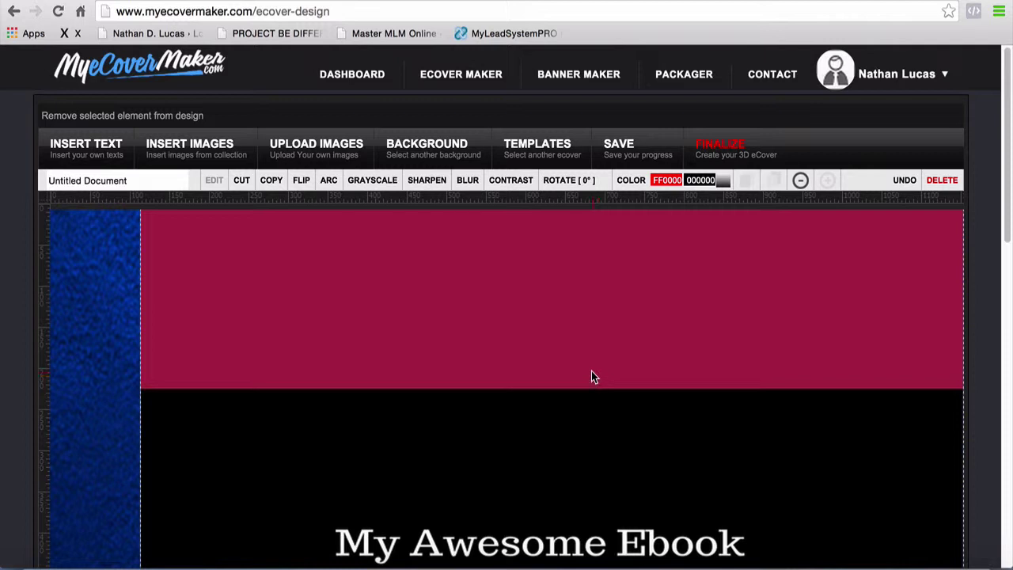
scroll(600, 364, "down", 1)
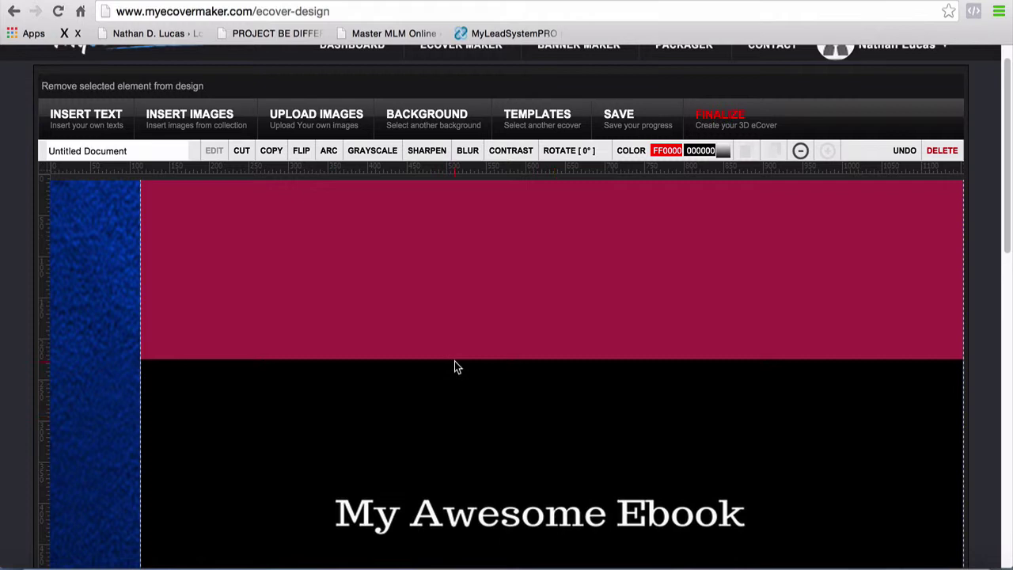
scroll(454, 364, "down", 2)
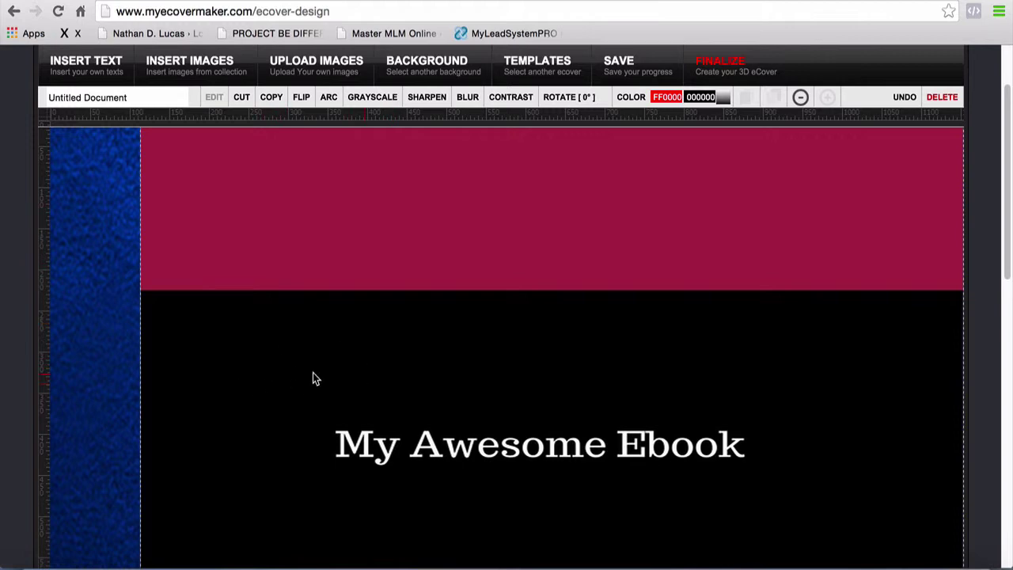
scroll(330, 367, "up", 3)
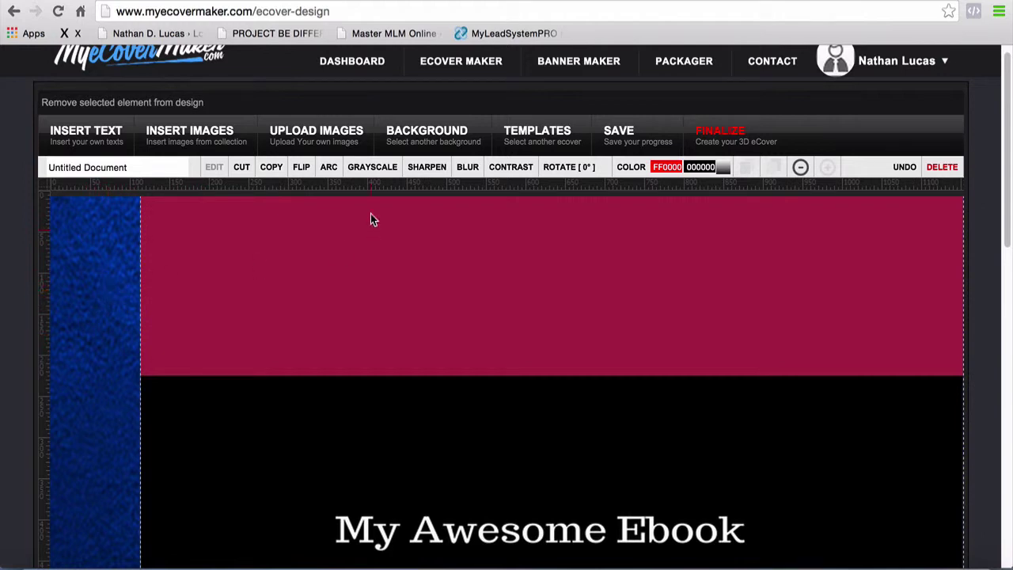
- Browse the Background options and choose Custom Color for the cover background
left_click(424, 142)
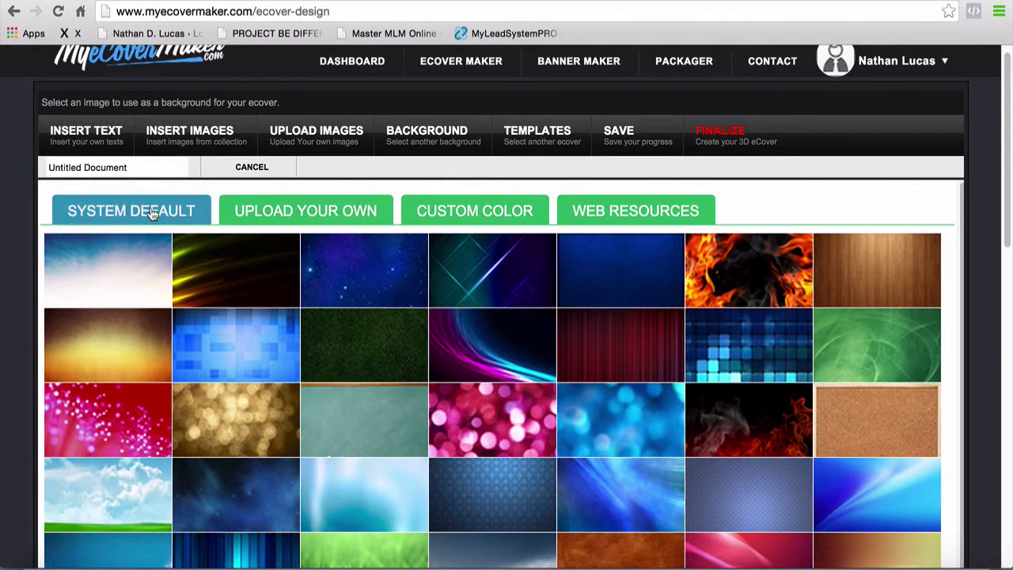
left_click(308, 214)
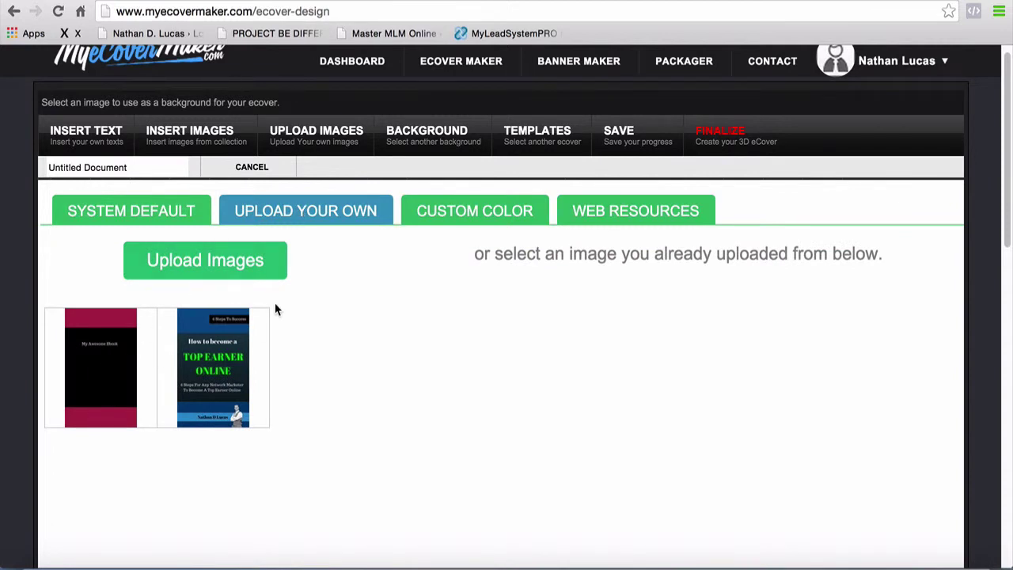
left_click(446, 217)
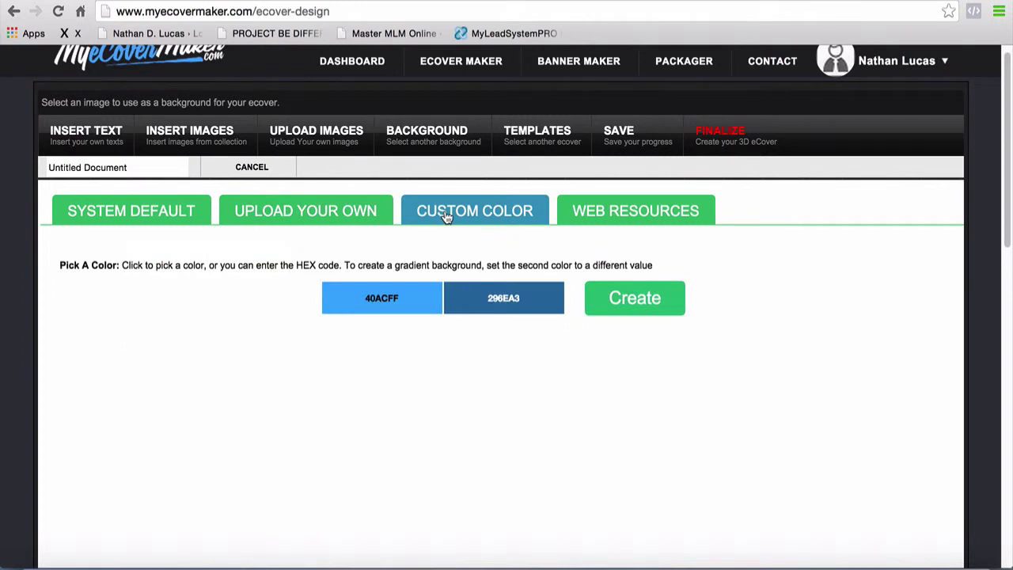
left_click(333, 214)
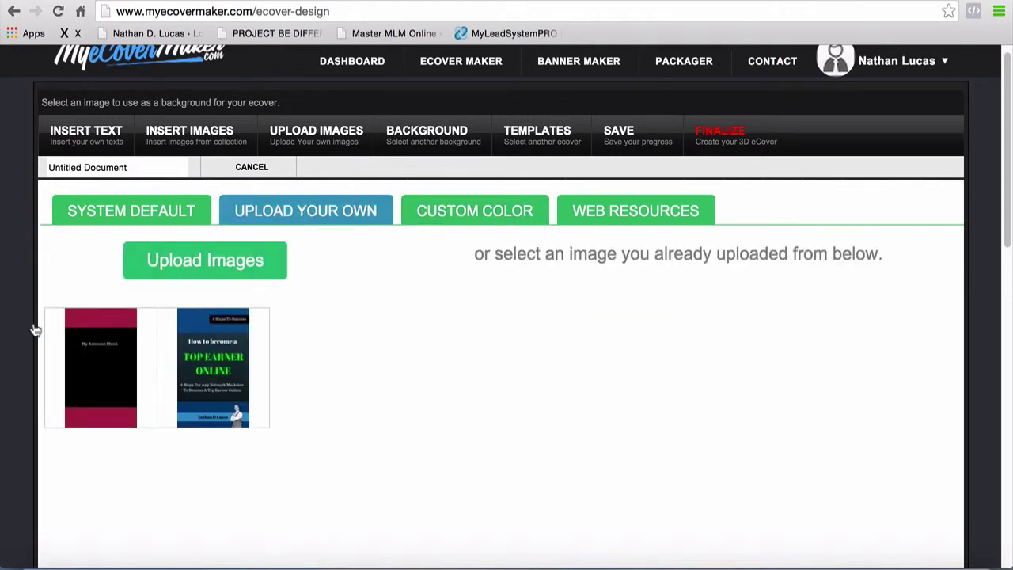
left_click(443, 215)
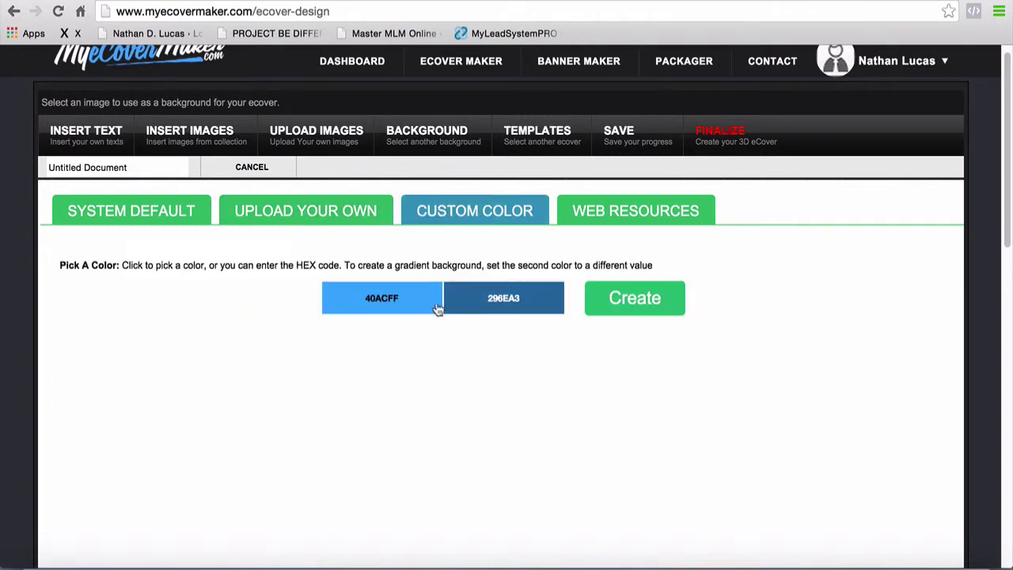
- Darken the gradient colours to 07131C and 040A0F, create it, and apply it to the cover
left_click(473, 305)
left_click_drag(602, 358, 606, 403)
left_click(372, 298)
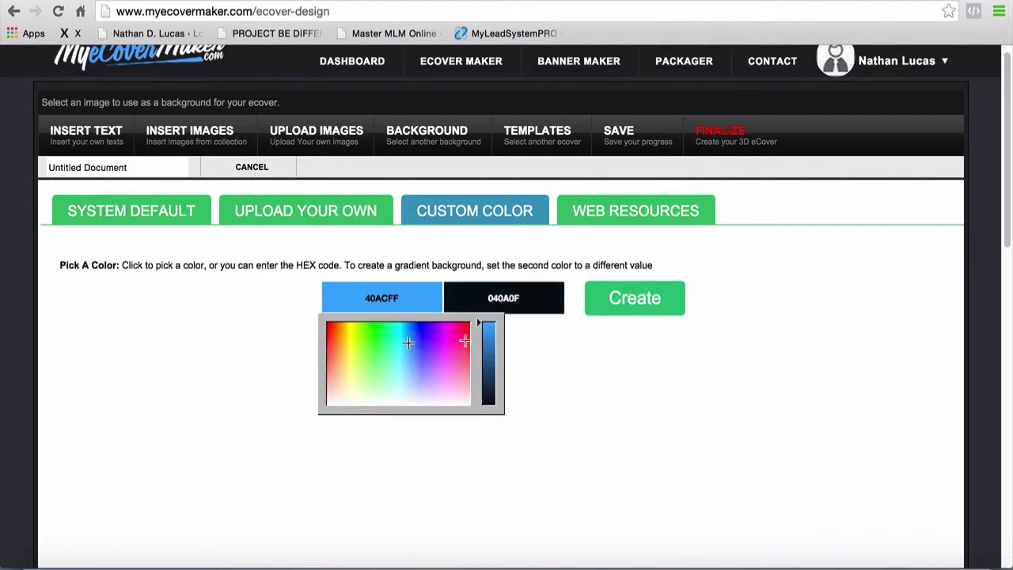
left_click_drag(483, 329, 481, 398)
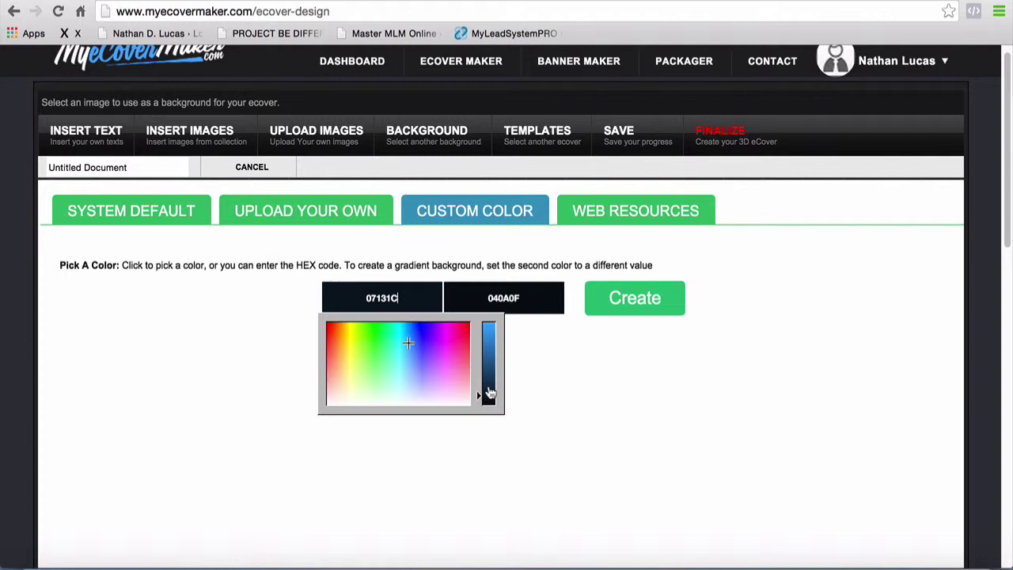
left_click(615, 301)
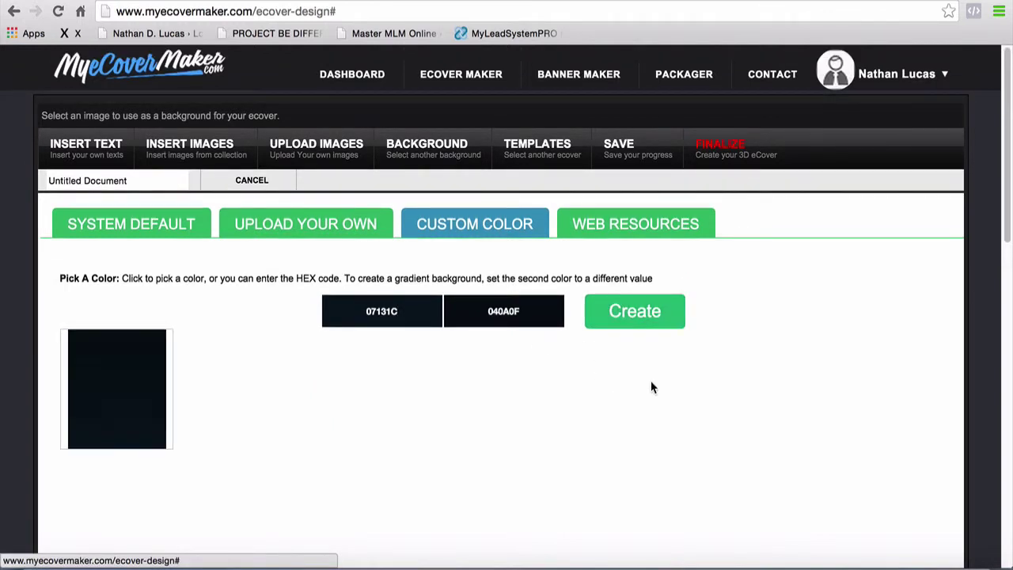
left_click(124, 387)
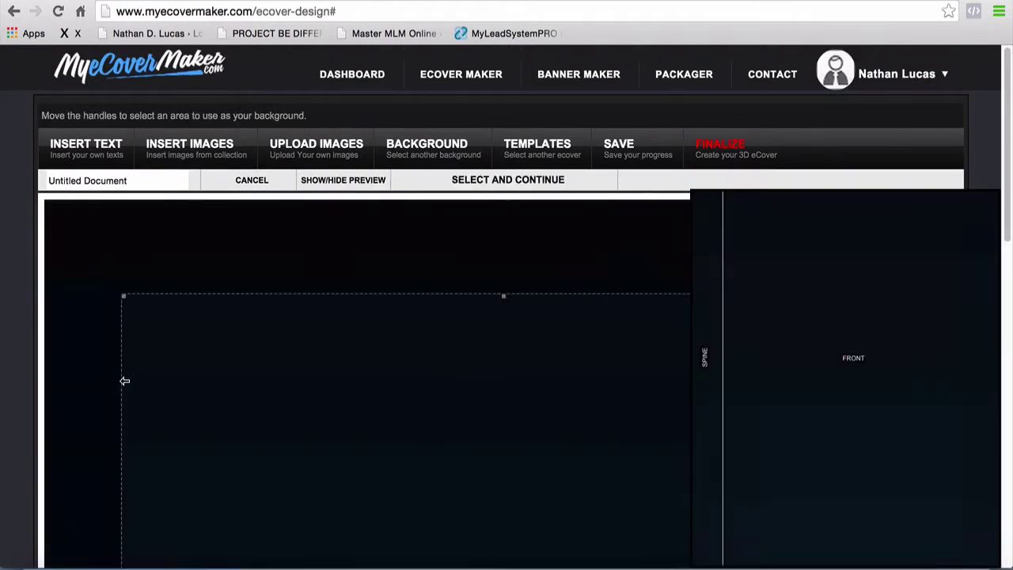
left_click(517, 180)
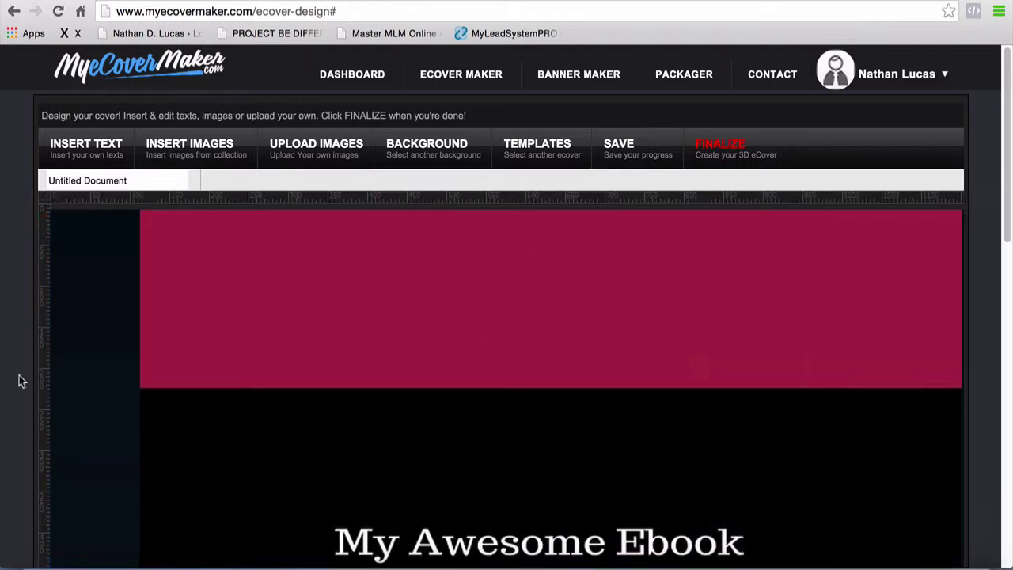
- Insert the text 'Awesome Ebook', change its colour from FF0000 to FFFFFF, and add it to the cover
scroll(124, 357, "down", 3)
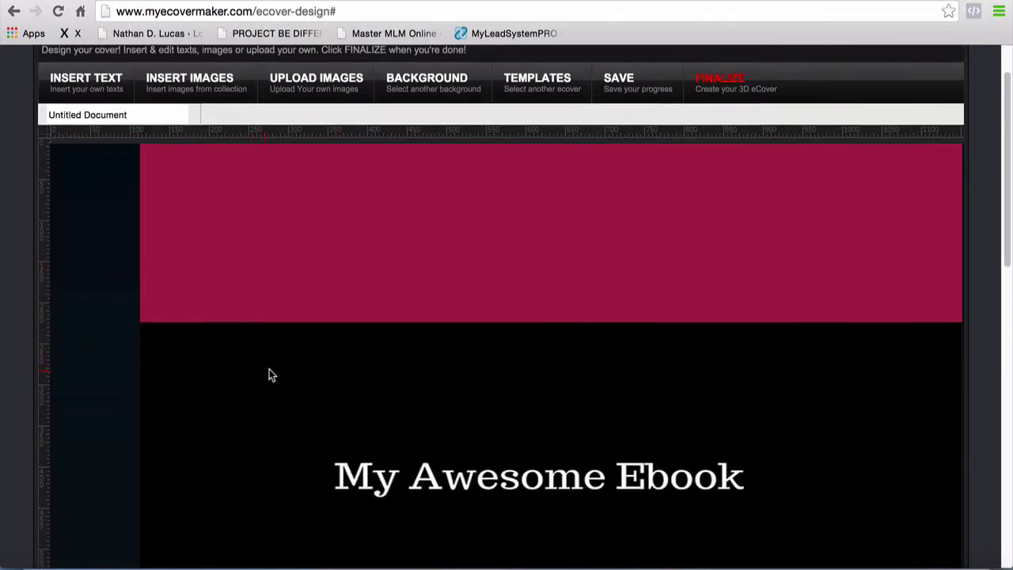
scroll(423, 341, "up", 3)
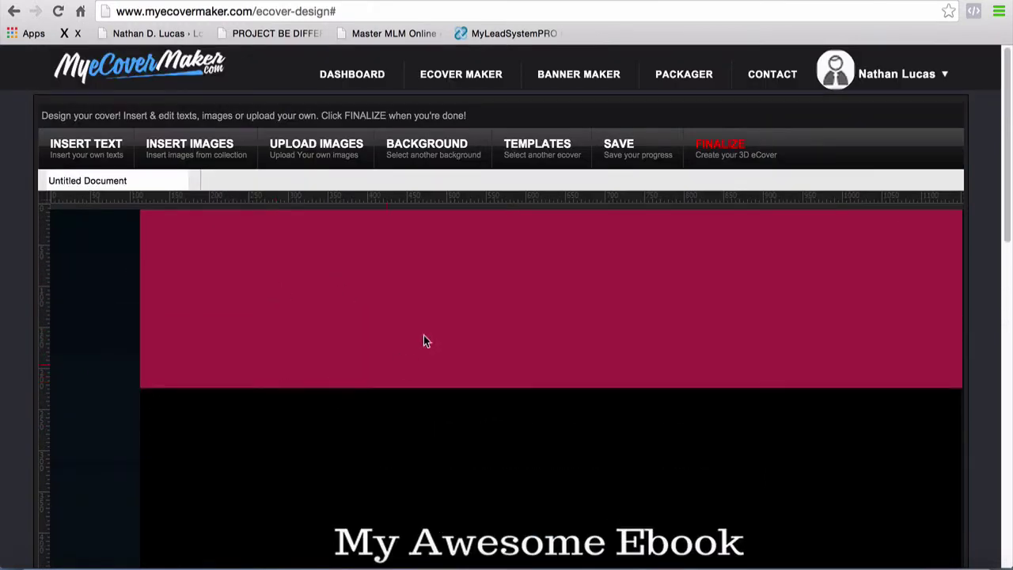
left_click(91, 153)
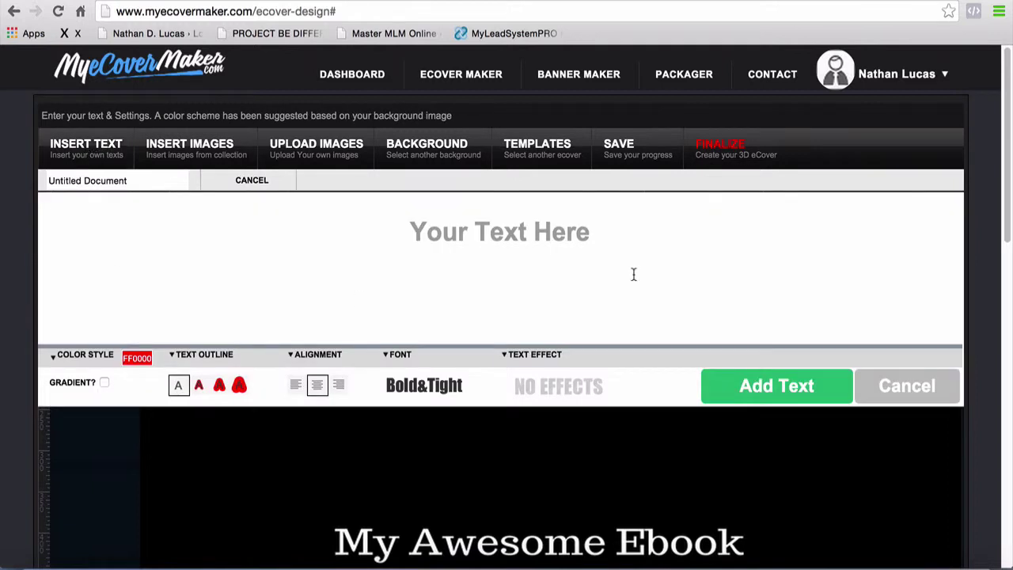
left_click(544, 227)
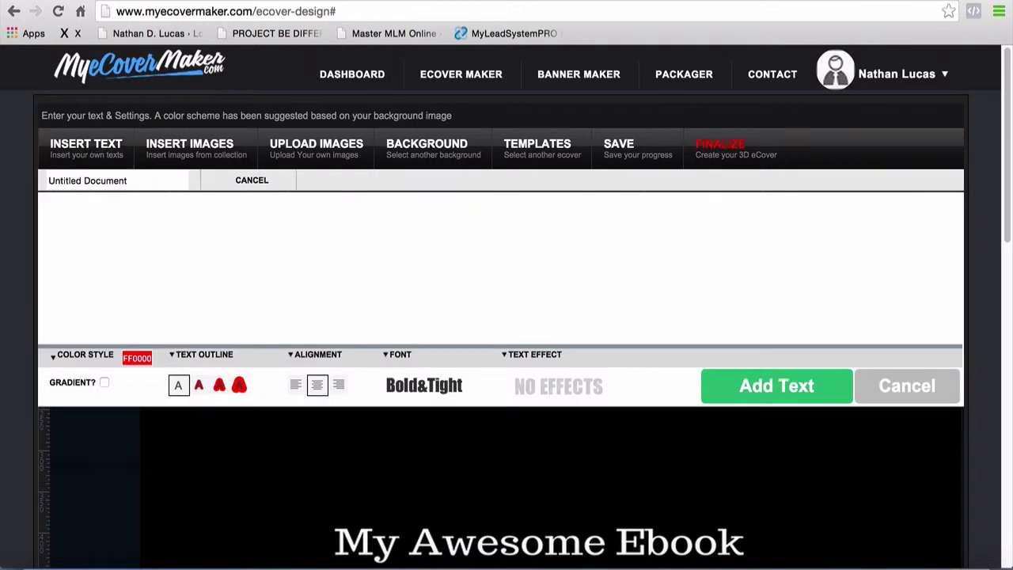
type("Awesome K")
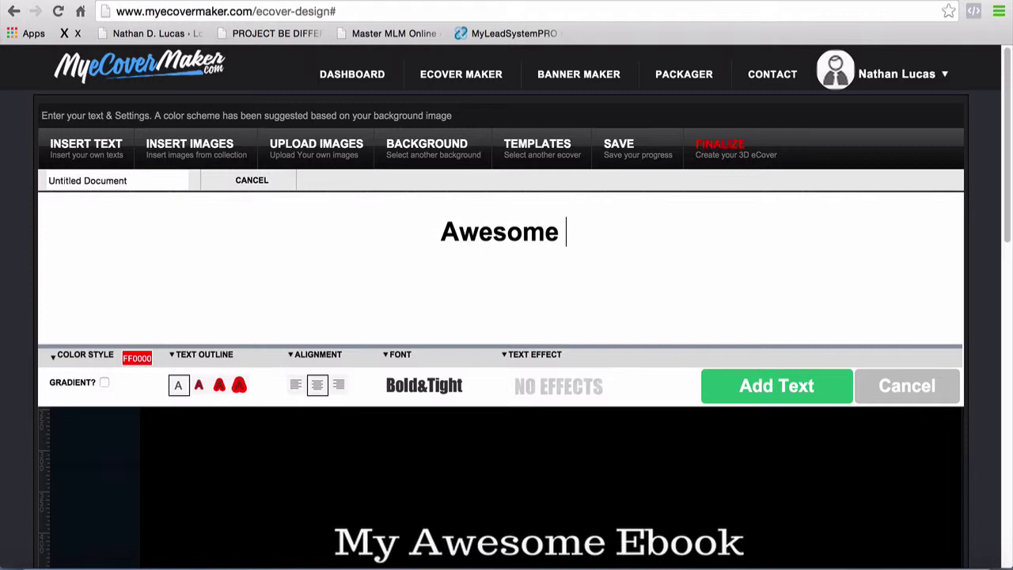
key("BackSpace")
type("Ebook")
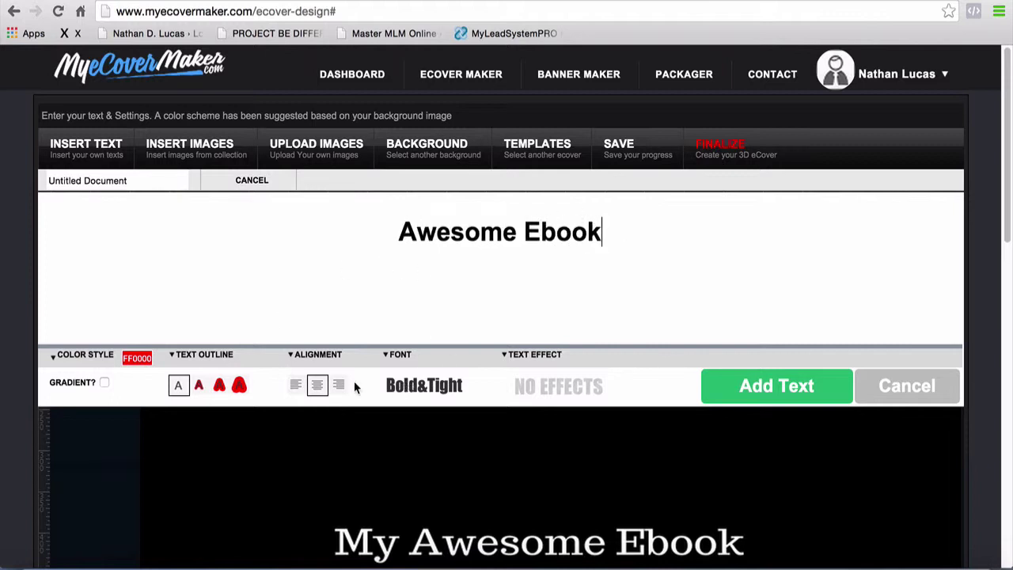
left_click(127, 361)
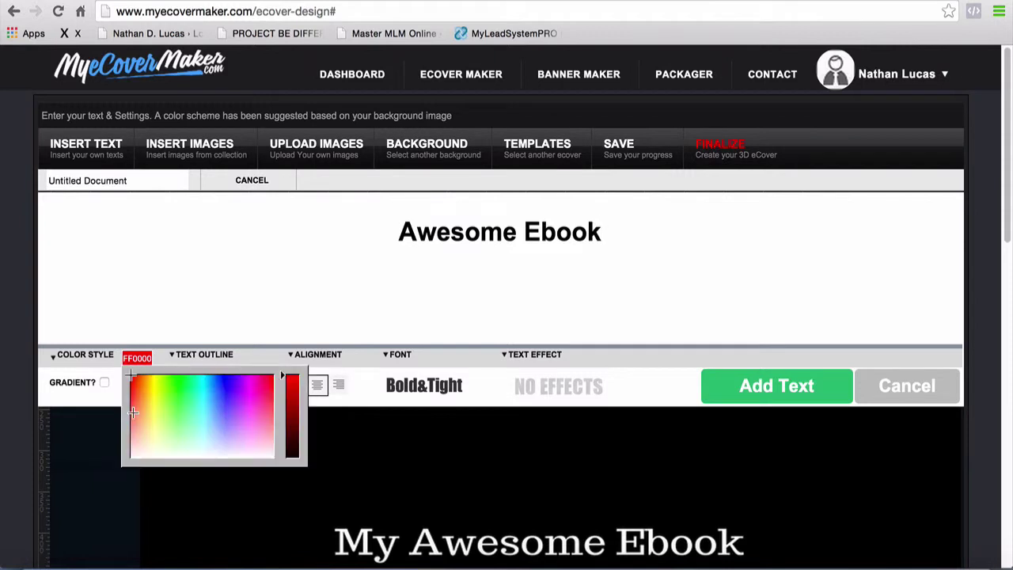
left_click_drag(145, 414, 132, 459)
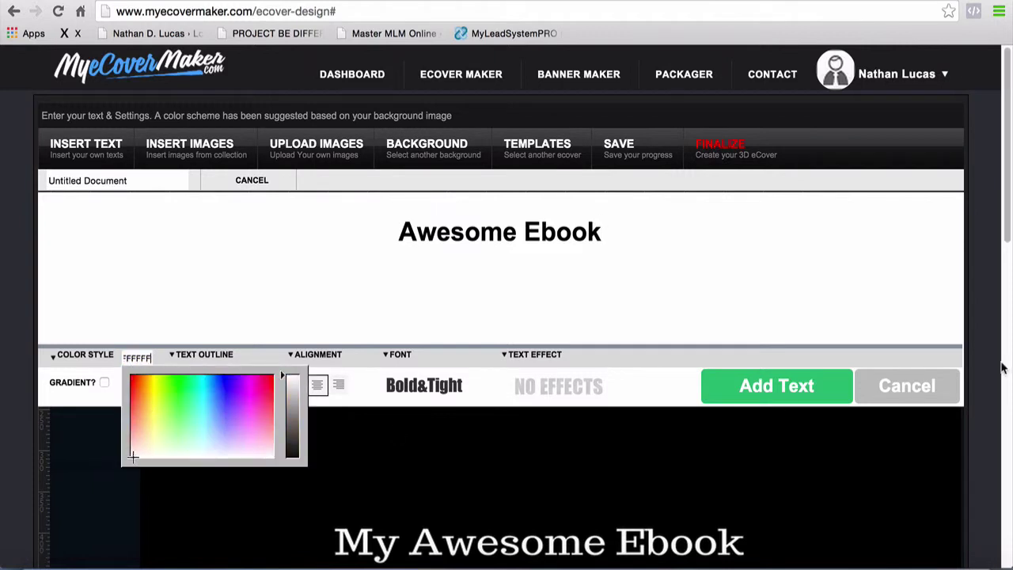
left_click(806, 386)
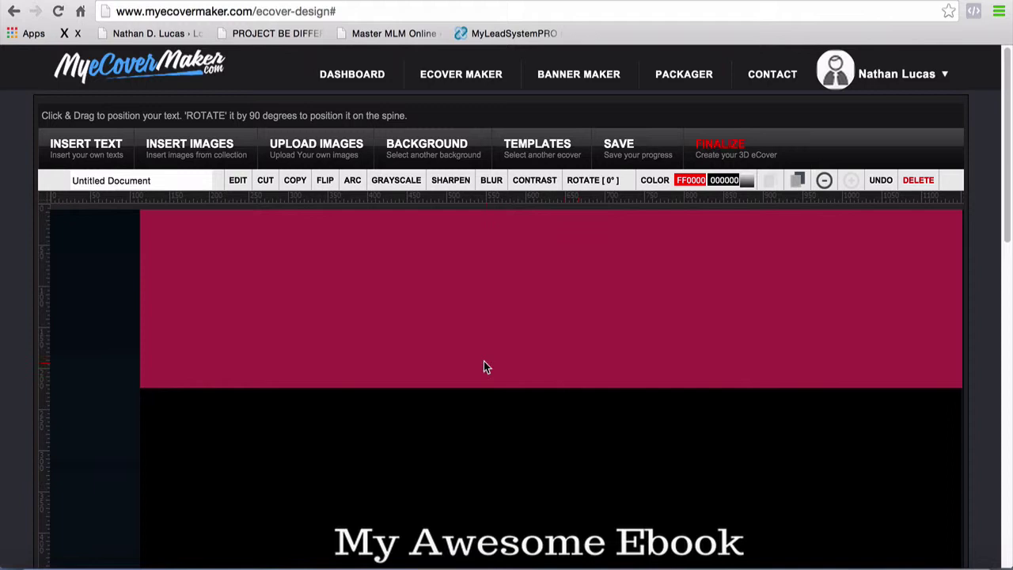
- Move the white Awesome Ebook text up, then resize and squash it into a wide, thin strip below the title
scroll(485, 367, "down", 5)
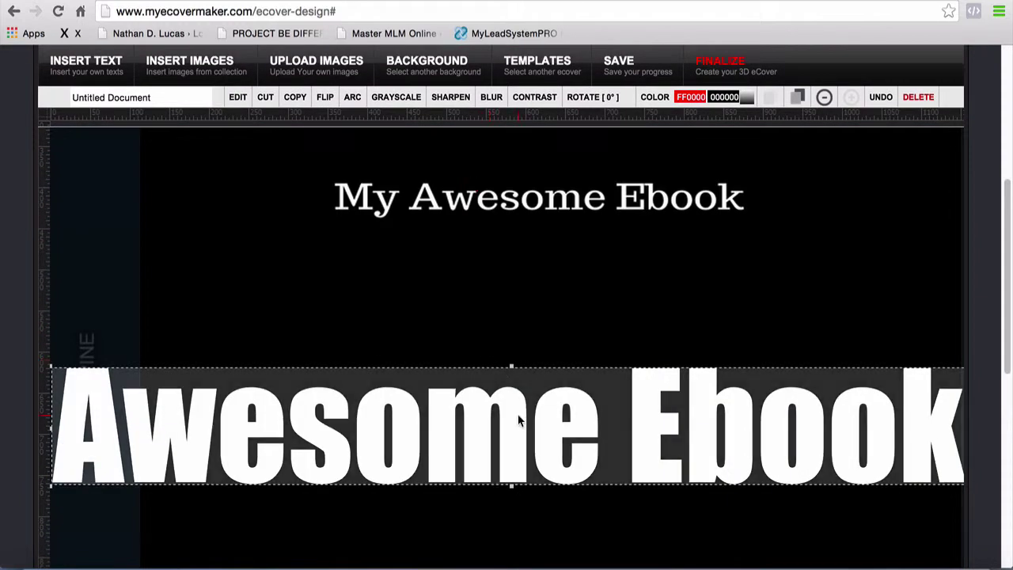
left_click_drag(651, 420, 595, 315)
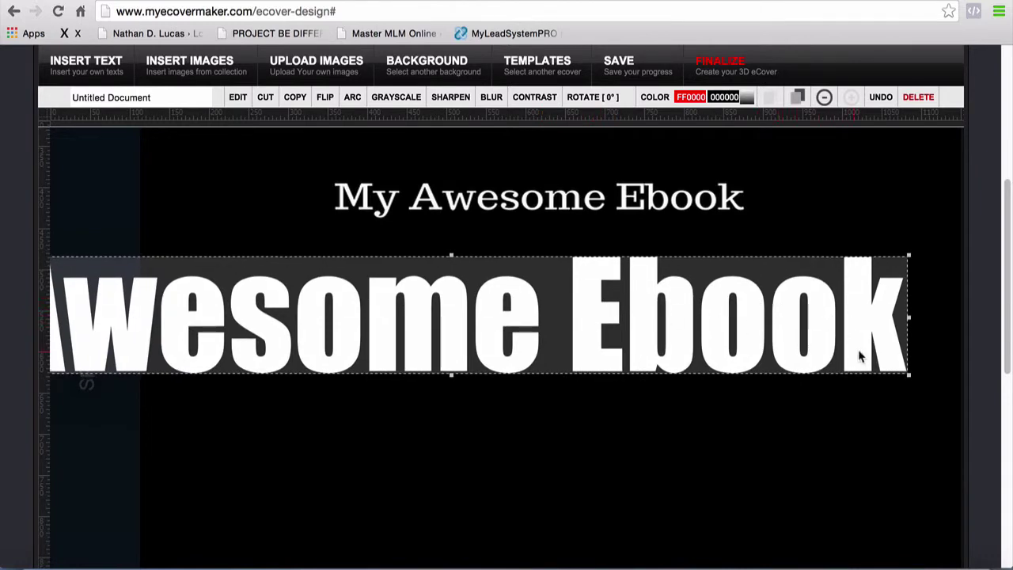
left_click_drag(909, 375, 825, 360)
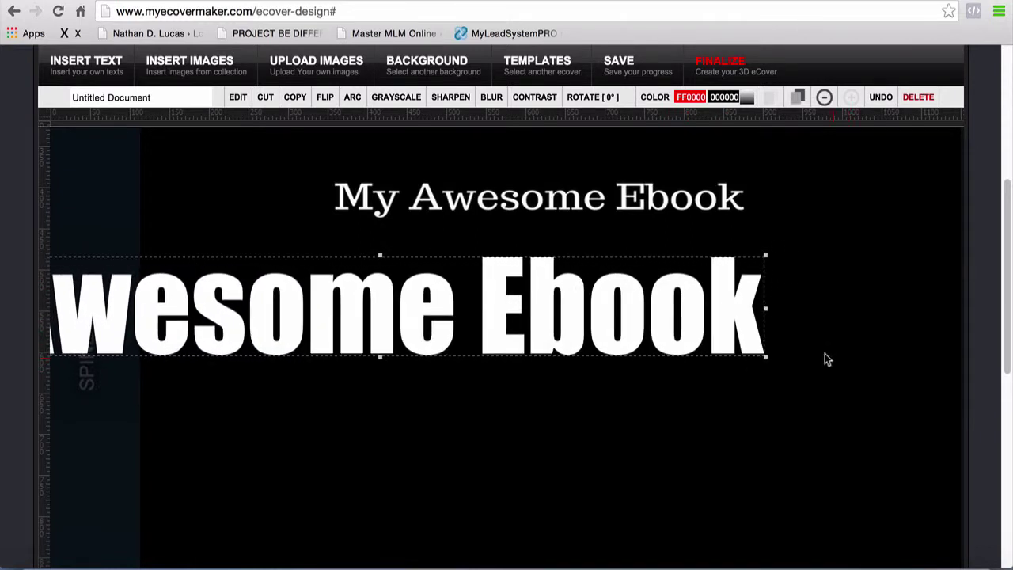
left_click_drag(472, 309, 596, 315)
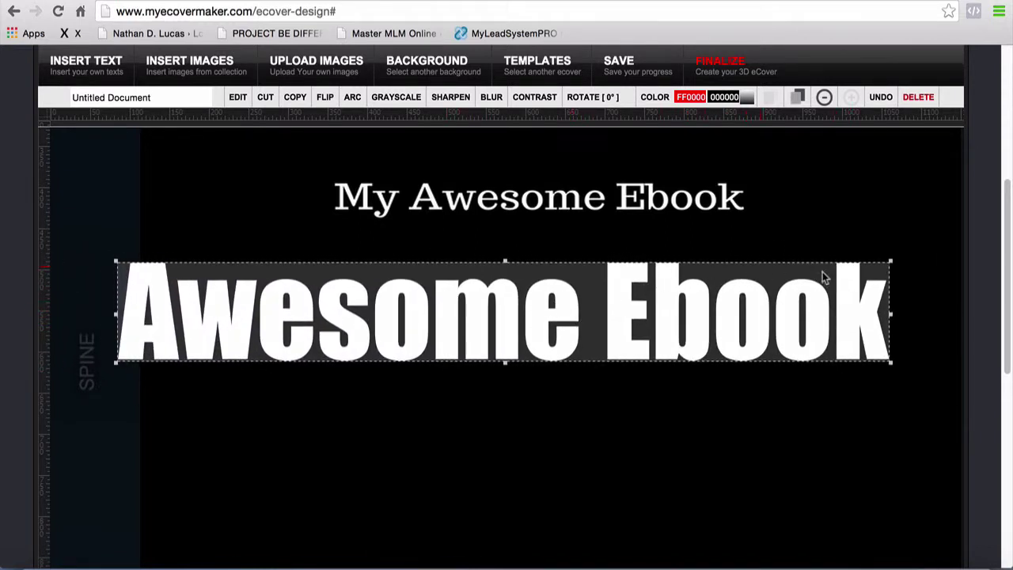
left_click_drag(891, 263, 748, 327)
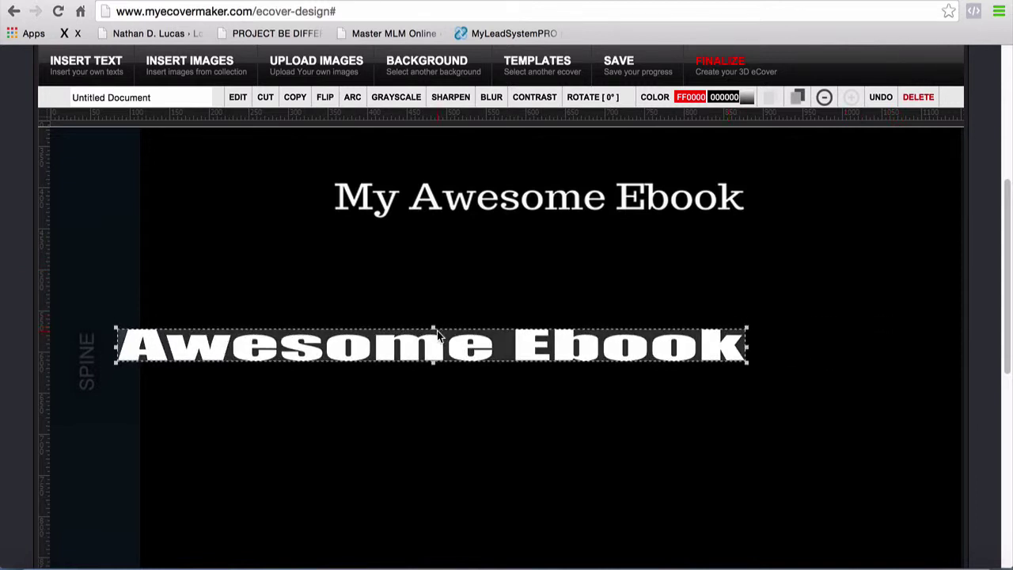
- Rotate the Awesome Ebook text to about 90° and drag it onto the left spine strip
mouse_move(597, 106)
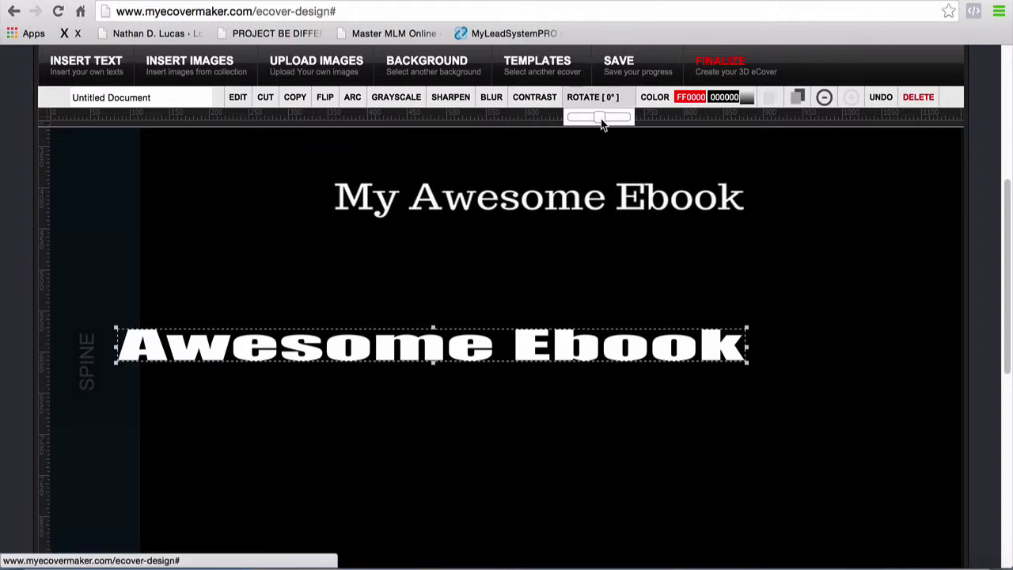
left_click_drag(601, 118, 615, 118)
left_click_drag(427, 287, 84, 276)
- Nudge the vertical Awesome Ebook text into its final position along the spine
scroll(160, 218, "up", 3)
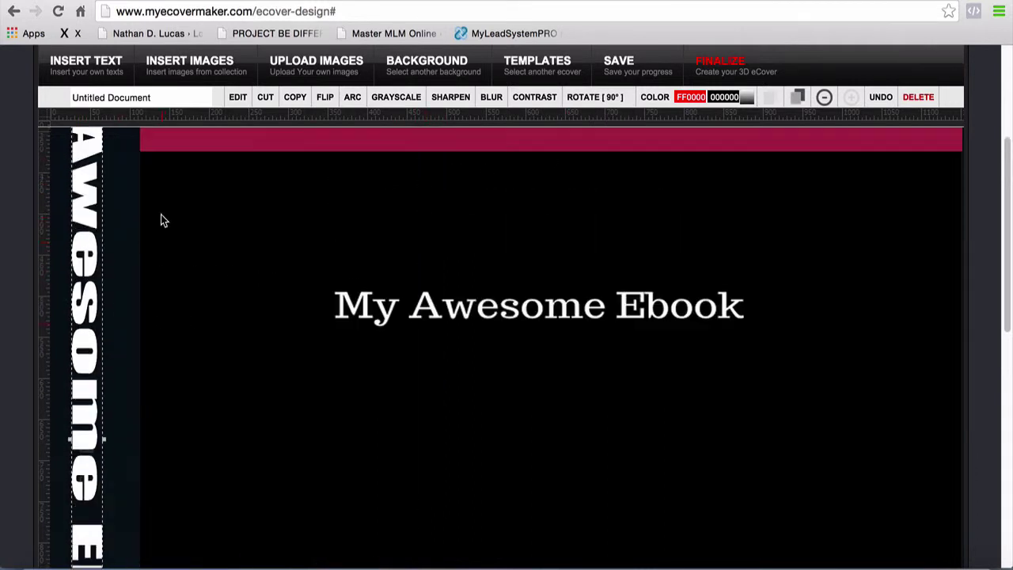
scroll(163, 219, "down", 6)
scroll(165, 219, "up", 3)
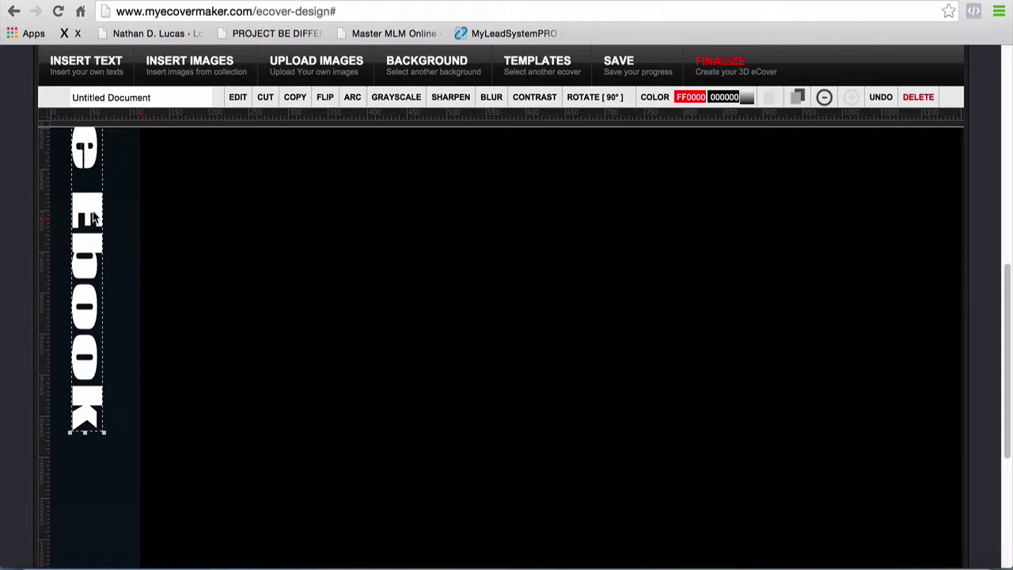
left_click_drag(91, 293, 96, 299)
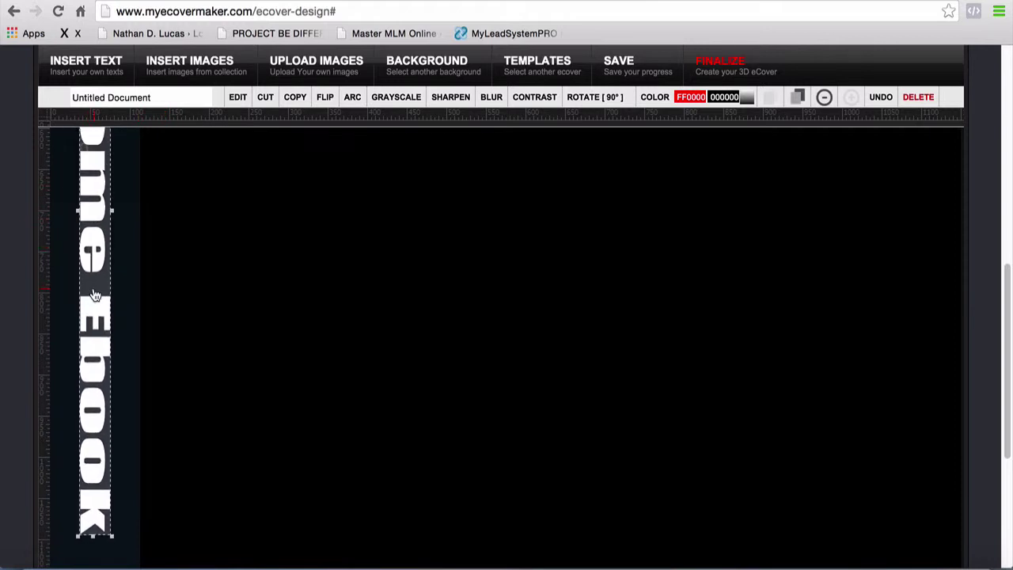
scroll(174, 266, "down", 3)
scroll(169, 283, "up", 5)
scroll(175, 270, "up", 4)
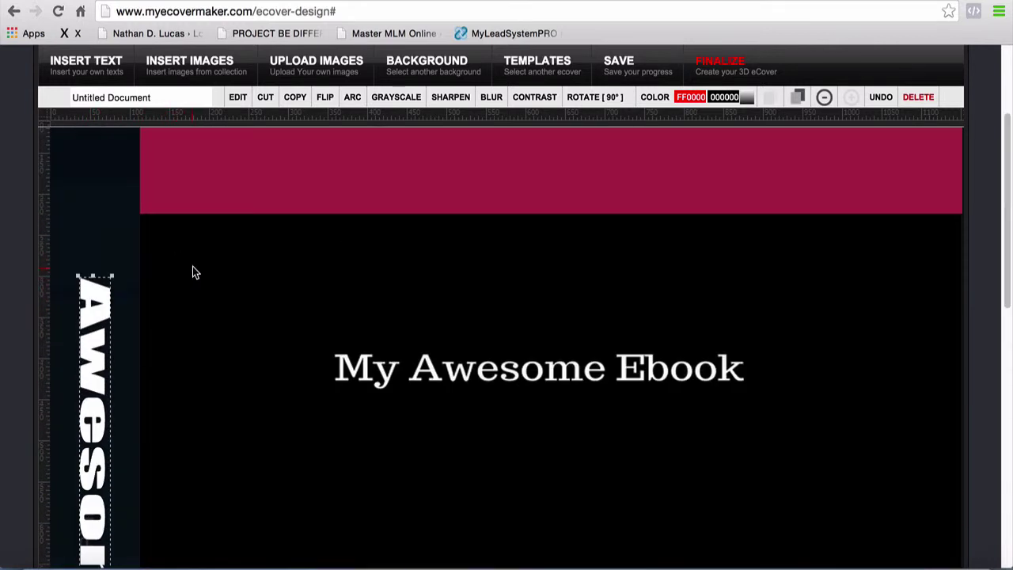
scroll(193, 269, "down", 2)
scroll(514, 283, "down", 2)
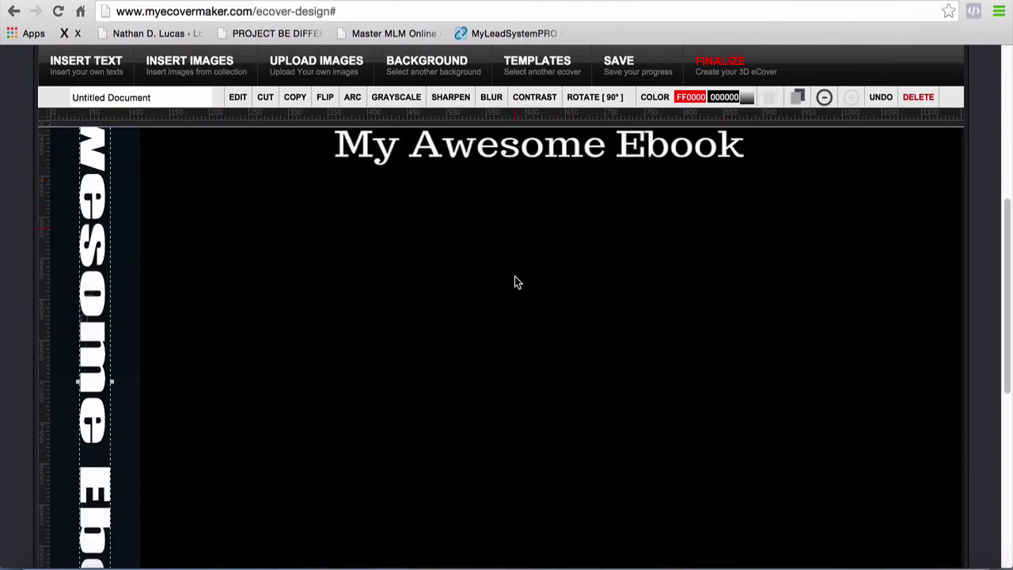
- Finalize the design to render the watermarked 3D paperback and review its $4.95 download fee
left_click(737, 68)
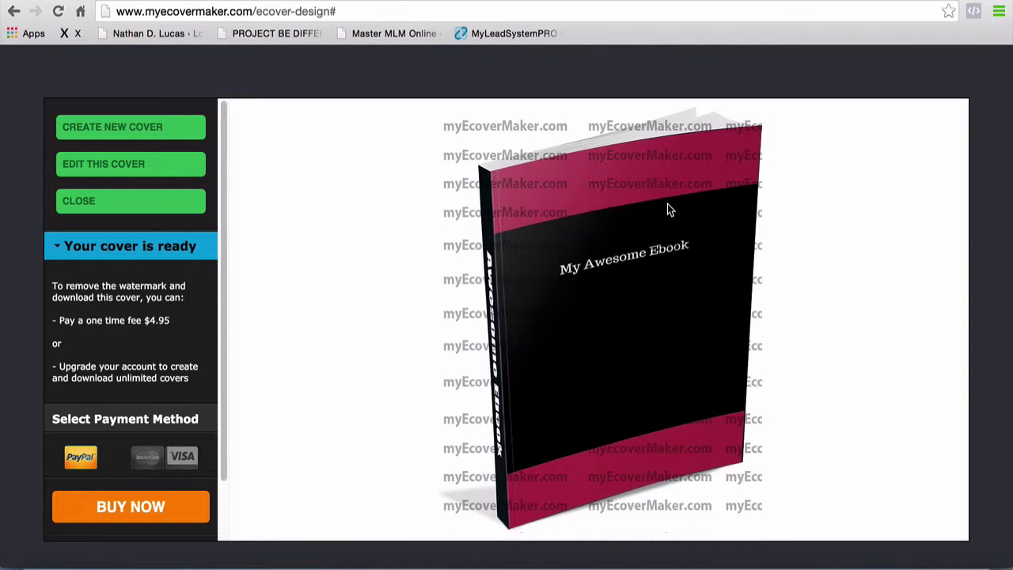
left_click_drag(170, 320, 148, 321)
left_click(265, 307)
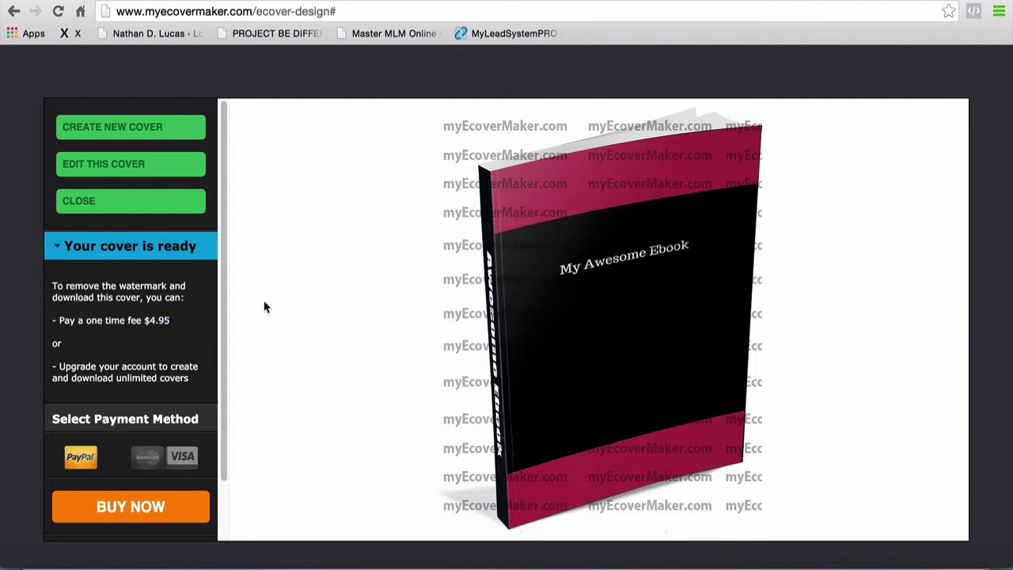